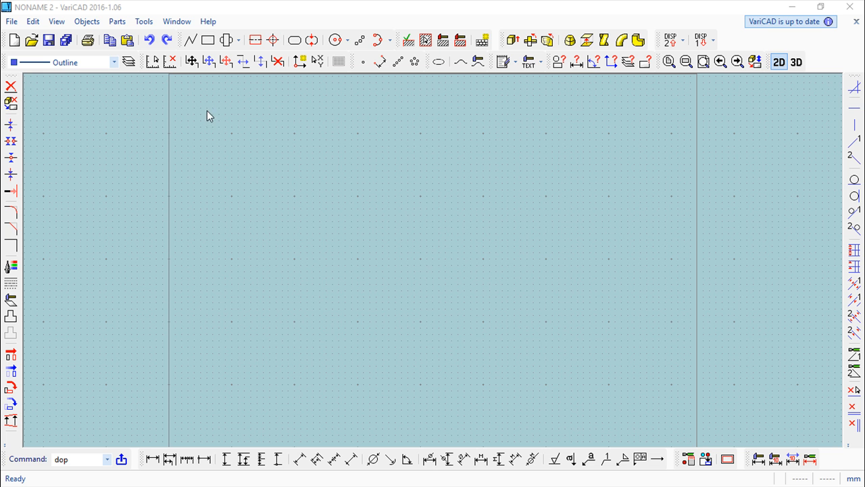
Draw an open chain of four connected line segments on the sheet, with the last segment crossing the first.
left_click(190, 39)
left_click(251, 297)
left_click(423, 207)
left_click(522, 306)
left_click(413, 375)
left_click(285, 197)
key("Return")
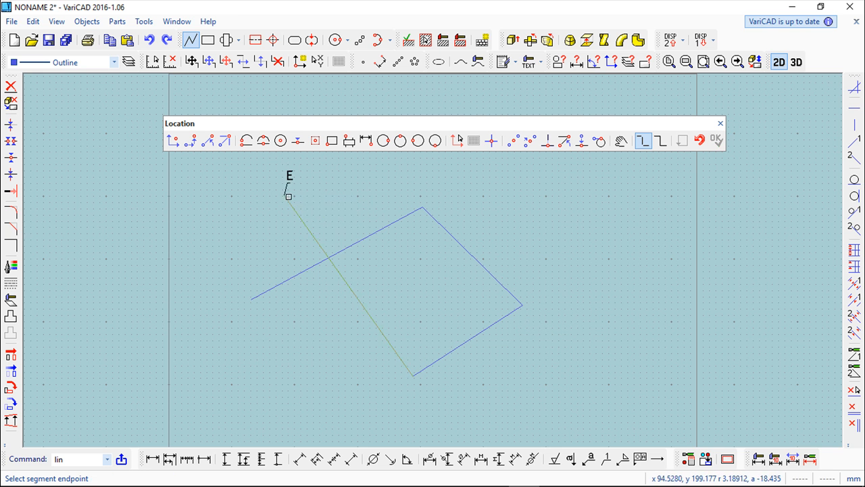
Draw two overlapping circles by centre and point over the line segments, the first about 48 mm in radius, and end the command.
left_click(336, 40)
left_click(431, 282)
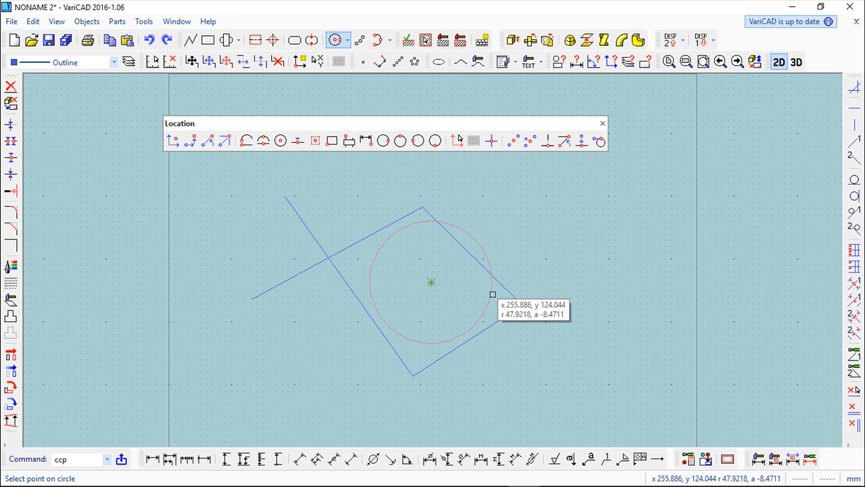
left_click(487, 305)
left_click(321, 318)
left_click(331, 388)
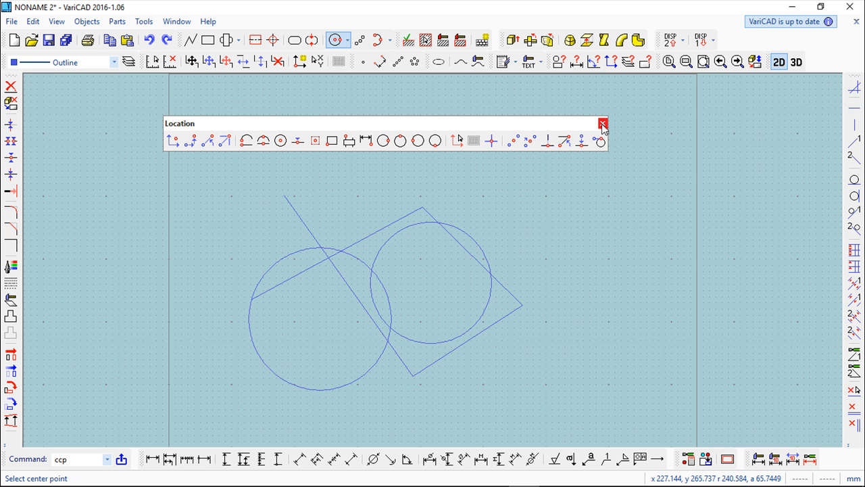
left_click_drag(523, 123, 540, 89)
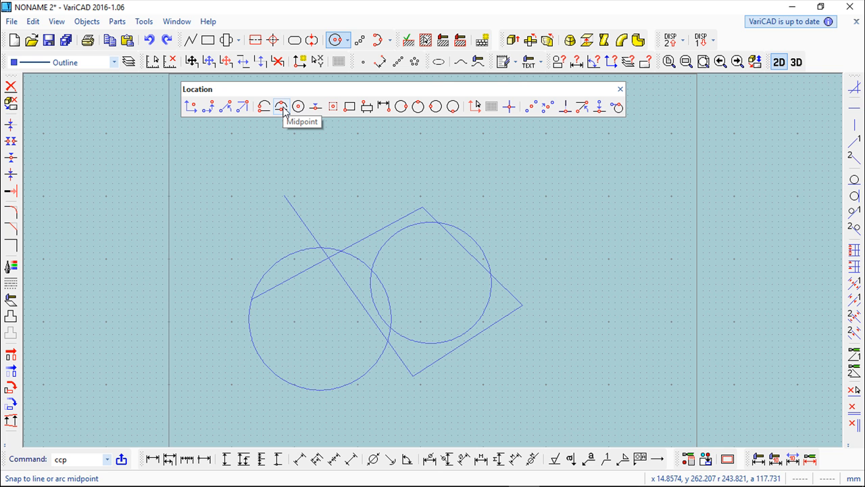
left_click(620, 90)
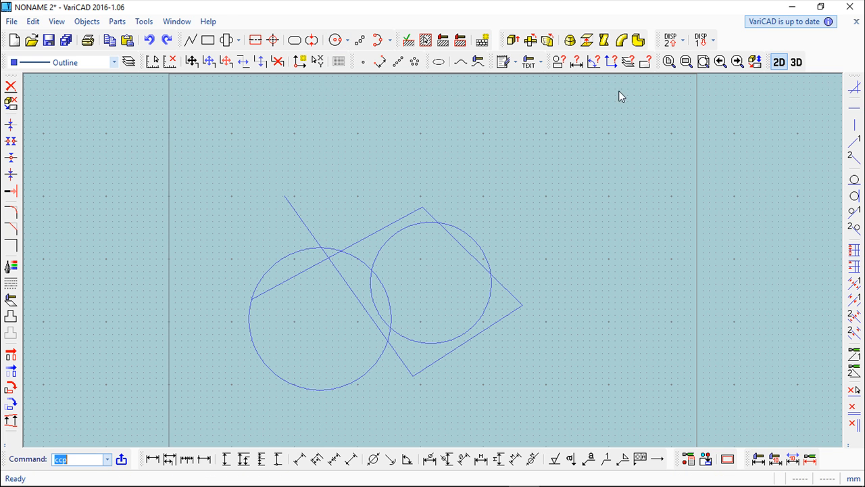
Start a new line at about x 39, y 223, and view the XY coordinate entry without changing its values.
left_click(192, 41)
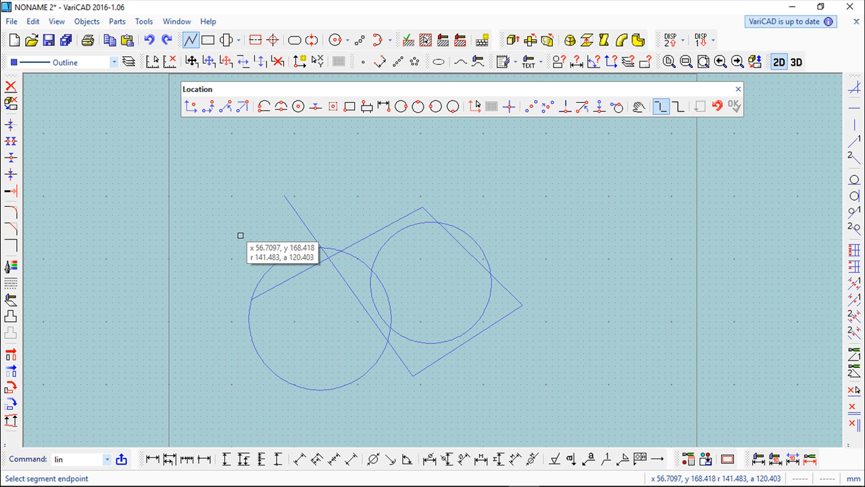
left_click(218, 167)
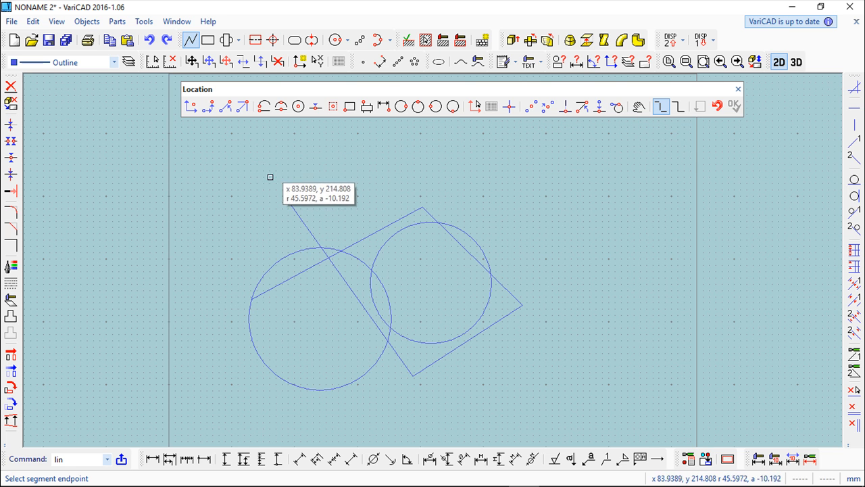
left_click(190, 106)
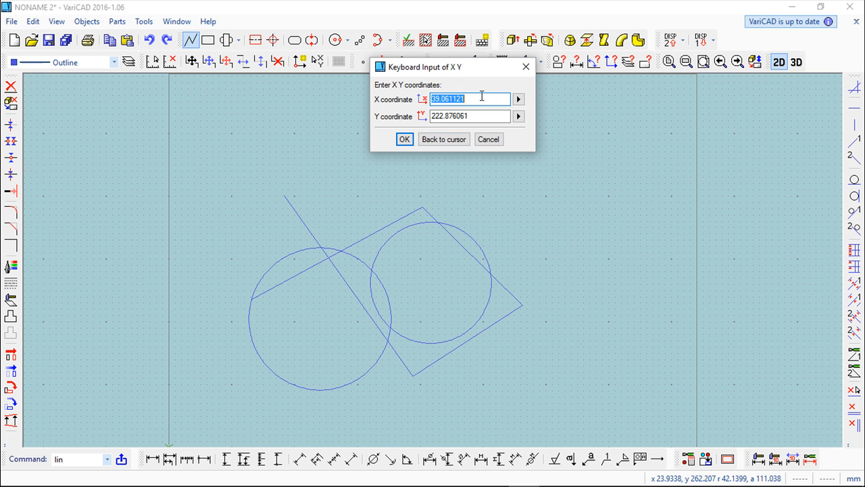
left_click(457, 143)
left_click(462, 174)
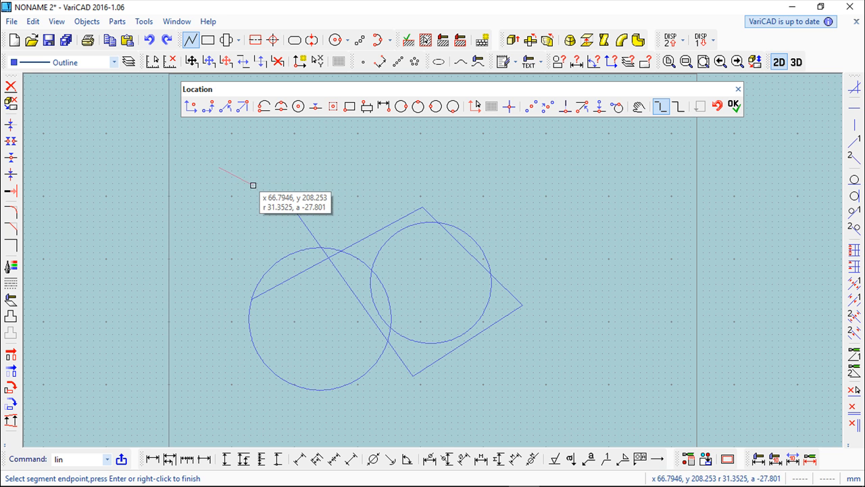
Add a line segment offset from the start point by a Dx of 10 and a Dy of 20.
middle_click_drag(257, 204, 245, 259)
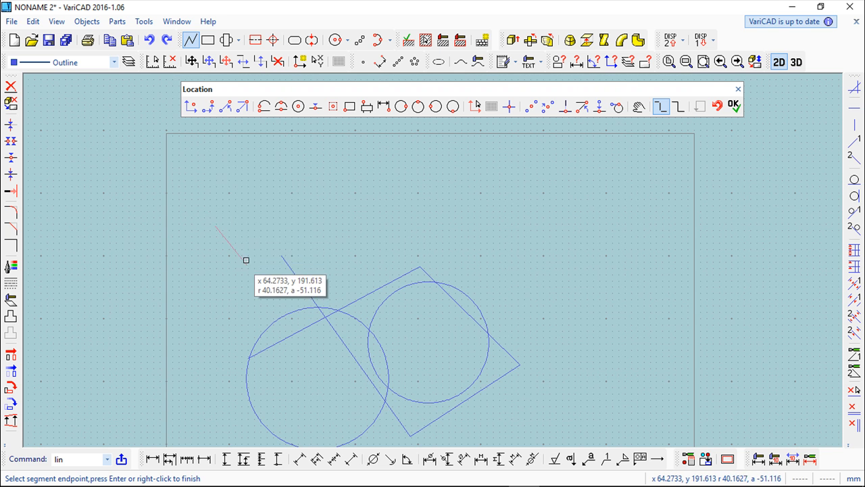
left_click(210, 113)
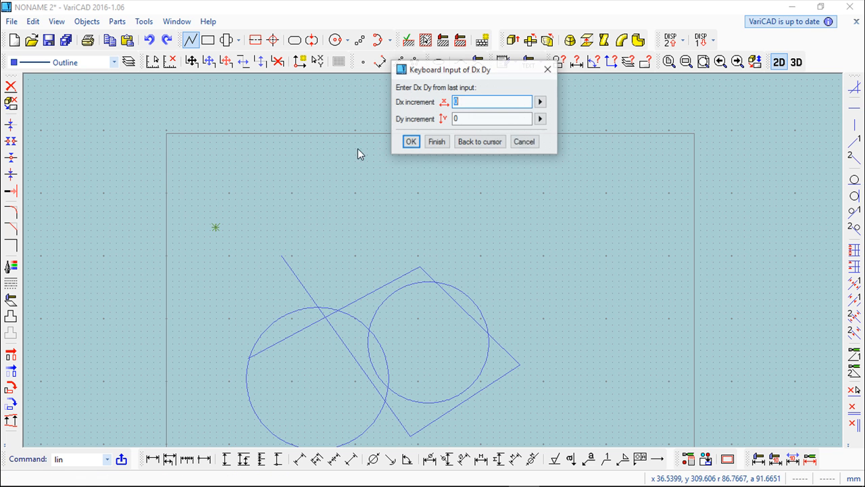
left_click_drag(459, 72, 477, 140)
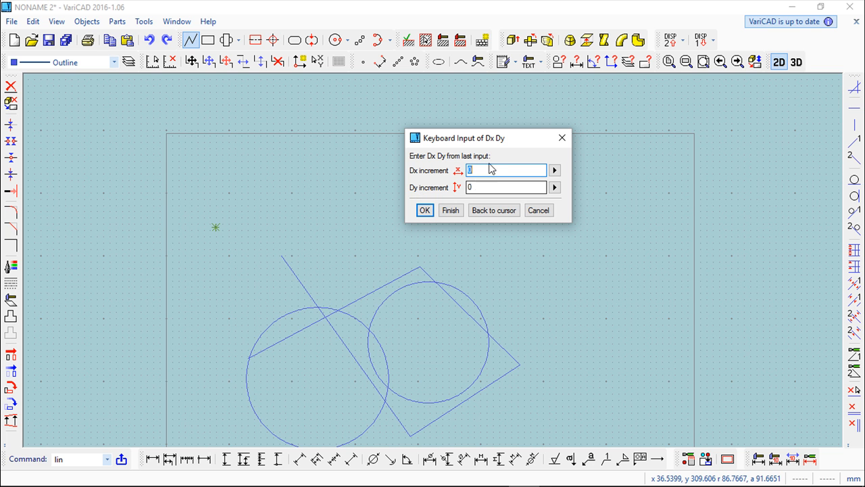
type("10")
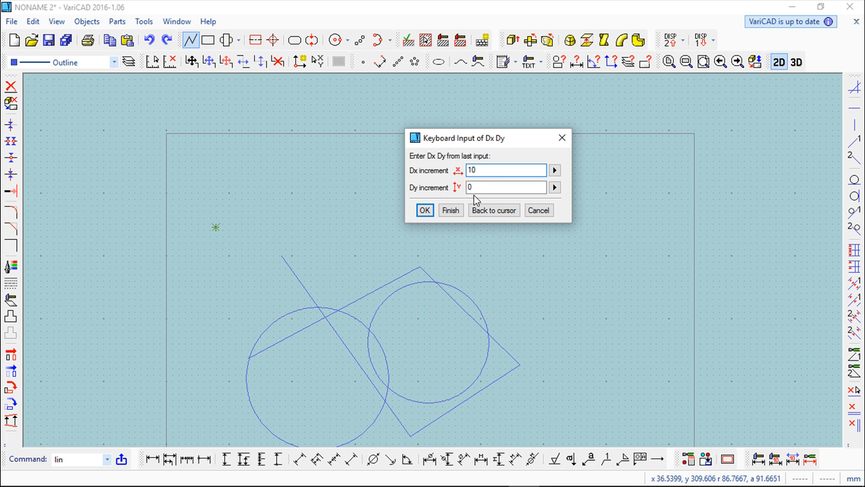
left_click_drag(480, 188, 464, 188)
type("20")
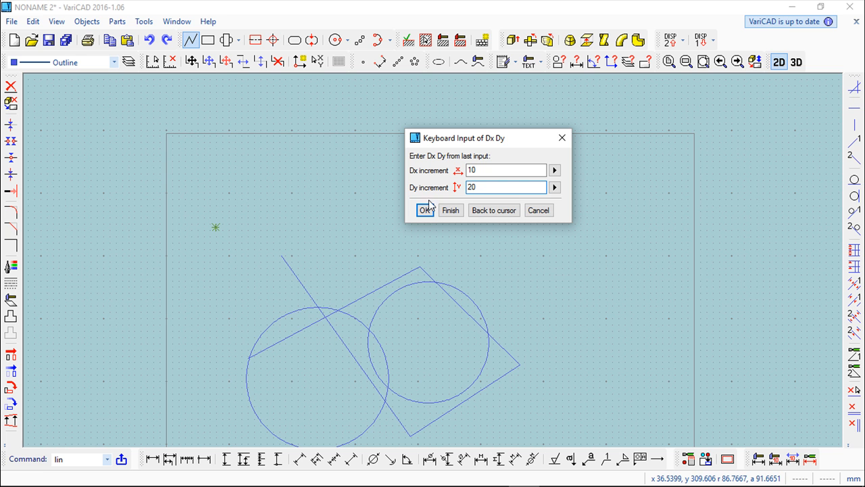
key("Return")
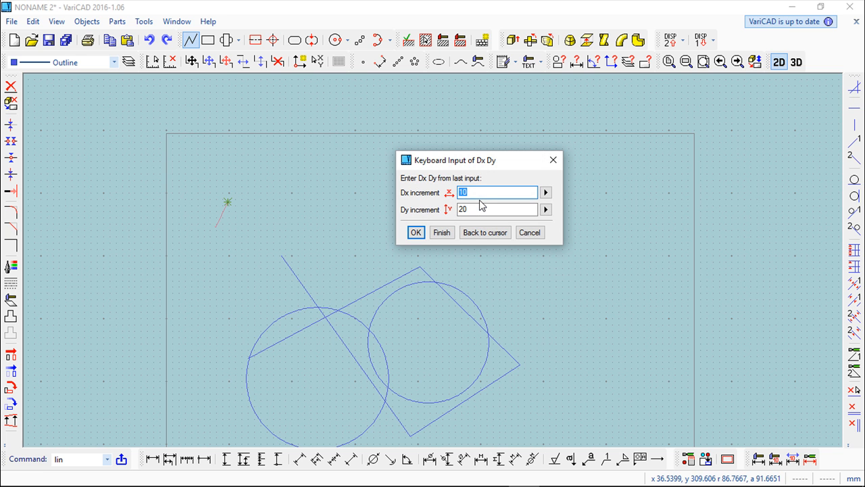
left_click(487, 234)
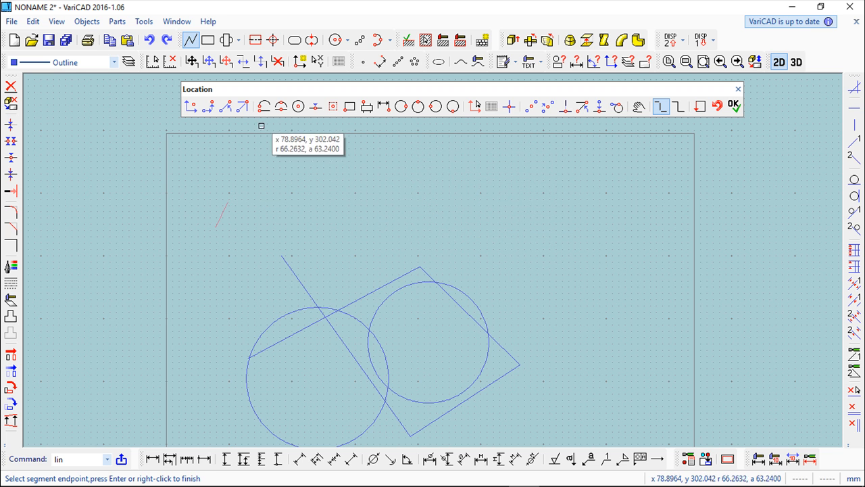
Add a second line segment at an angle of 30 degrees and a distance of 100 from the last point.
left_click(225, 107)
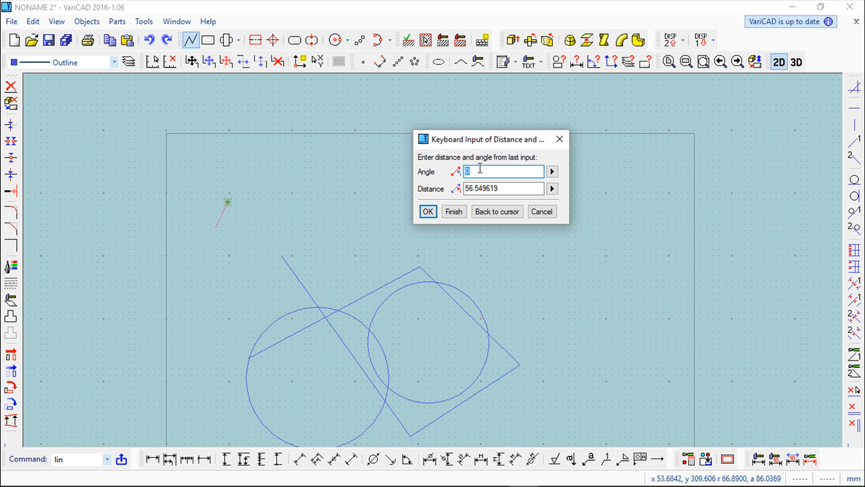
type("30")
key("Tab")
type("100")
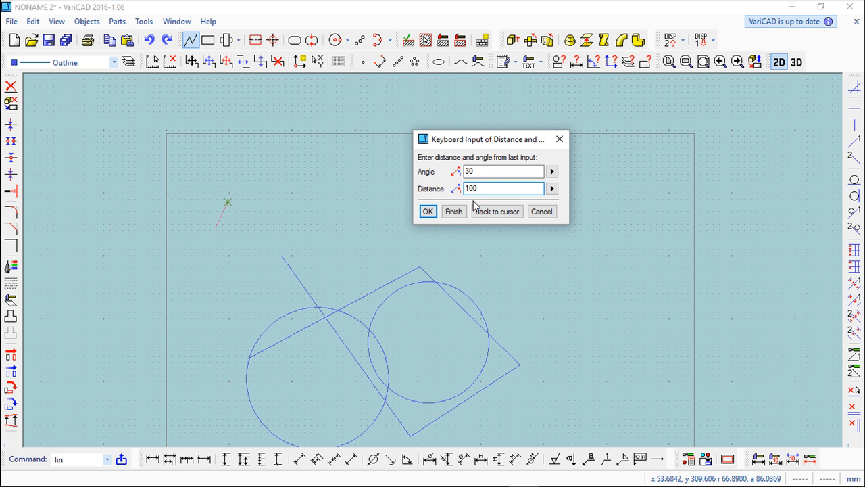
key("Return")
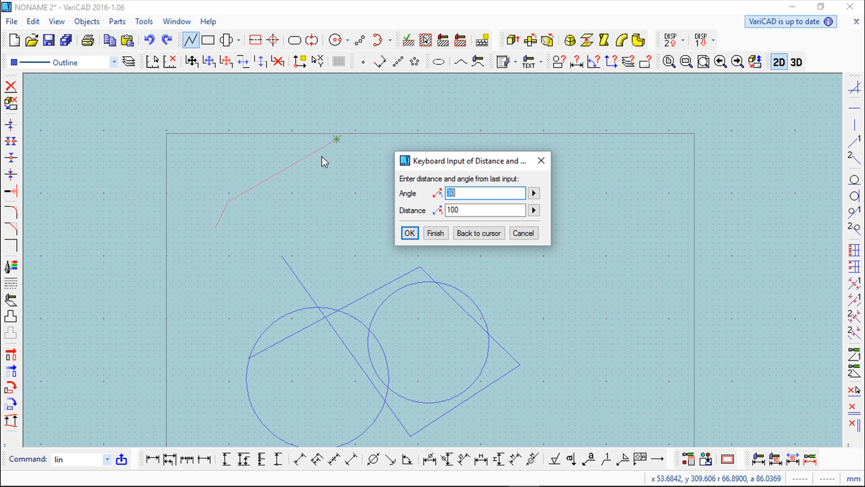
left_click(478, 232)
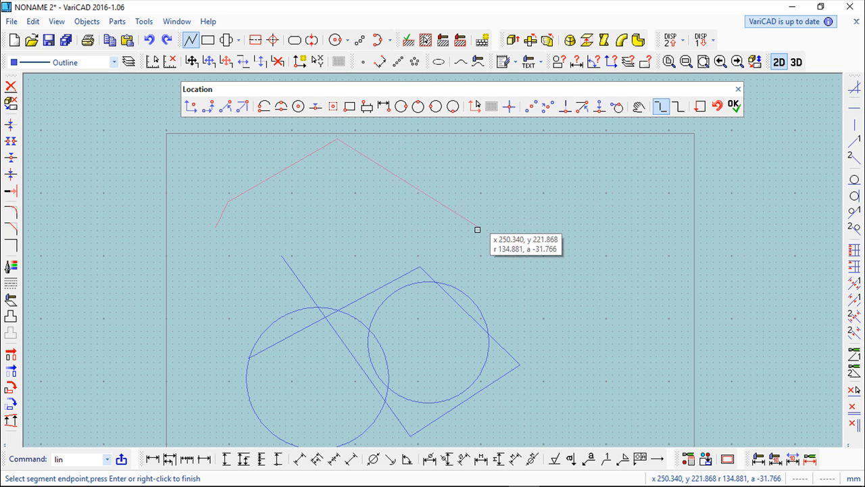
Examine the keyboard coordinates input options for locking X, Y, length and angle without entering any values.
left_click(246, 109)
left_click_drag(598, 15, 496, 98)
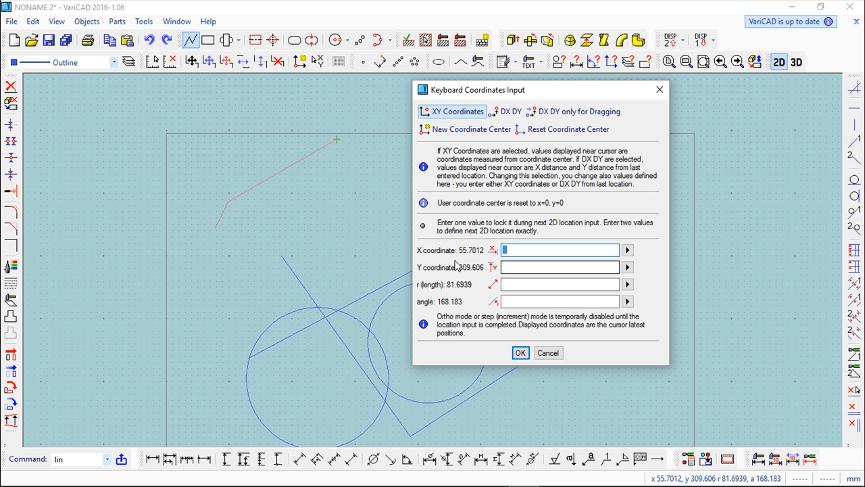
left_click(519, 353)
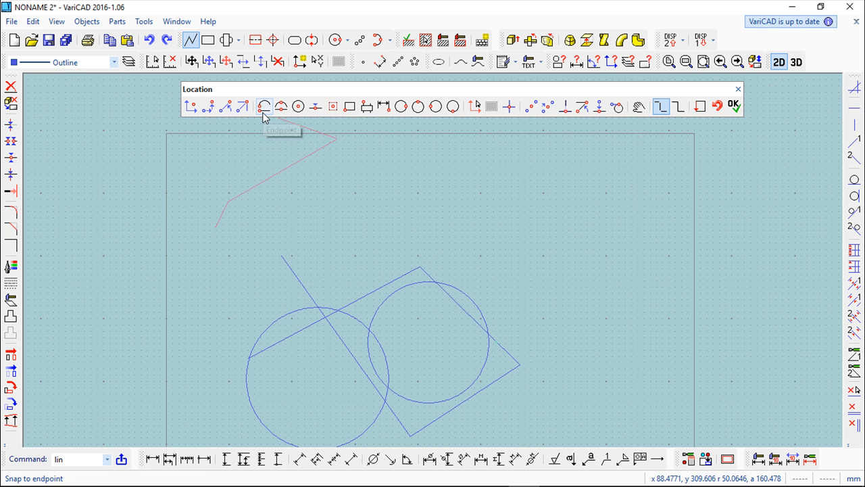
Extend the line to the midpoint of the first segment of the original line chain using the Midpoint snap.
scroll(384, 176, "down", 1)
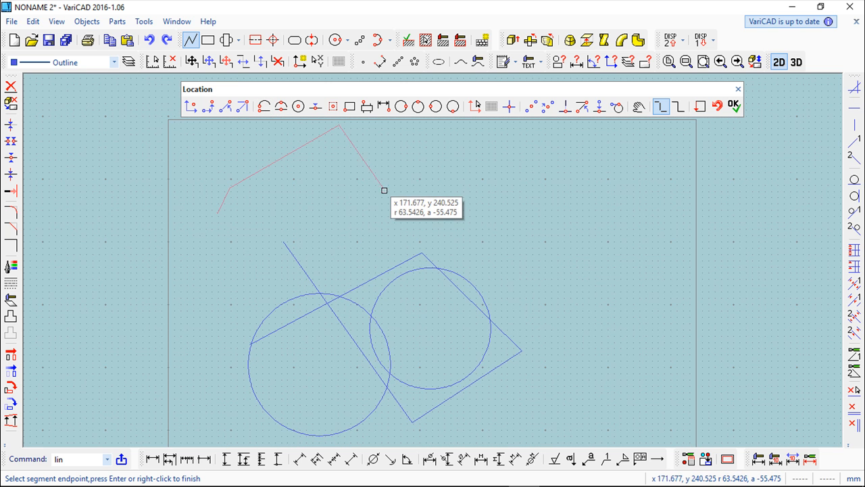
left_click(265, 112)
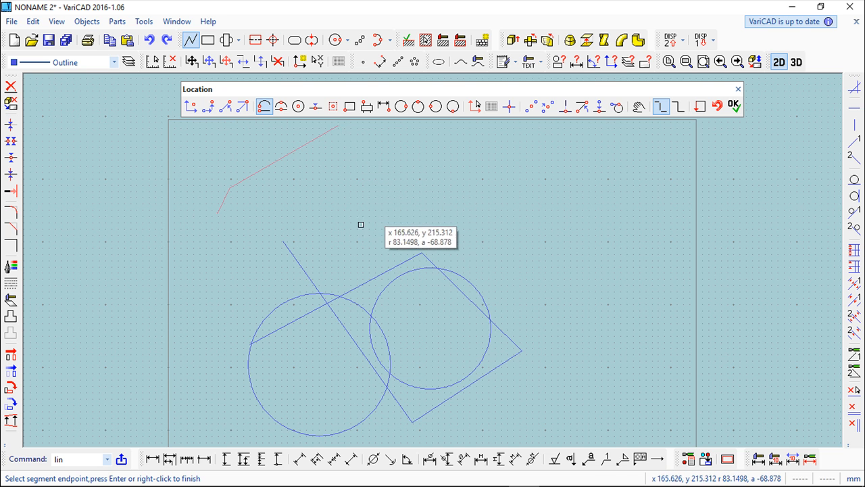
left_click(281, 106)
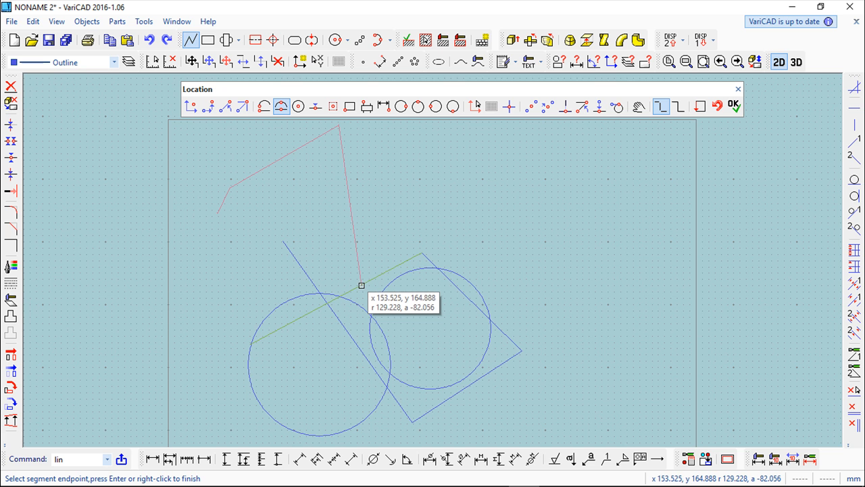
left_click(361, 286)
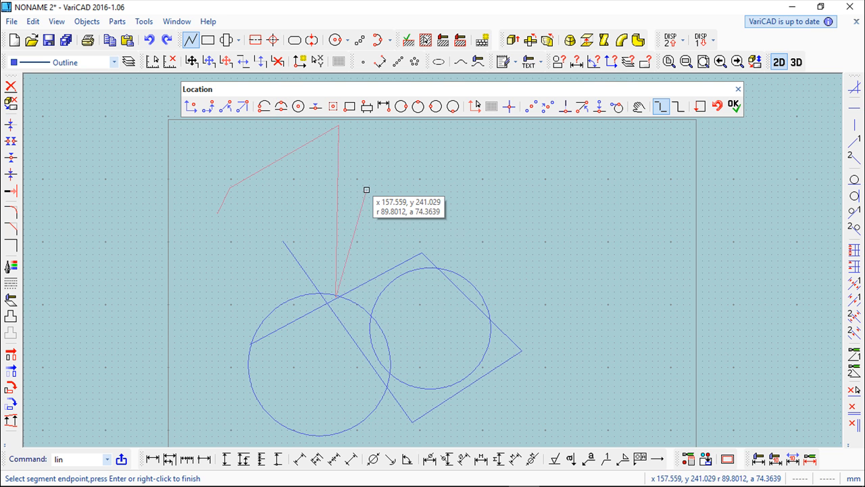
Extend the line to the centre of the smaller circle and on to a nearest-snapped point on its circumference.
left_click(298, 112)
left_click(467, 276)
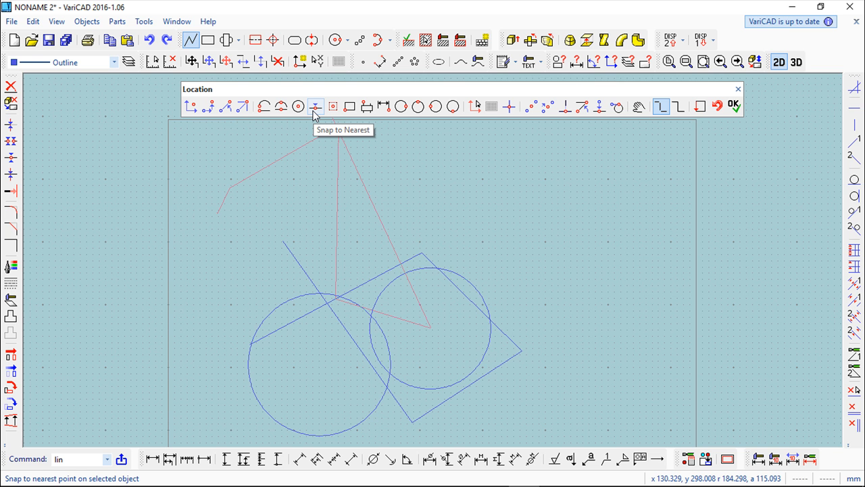
left_click(313, 111)
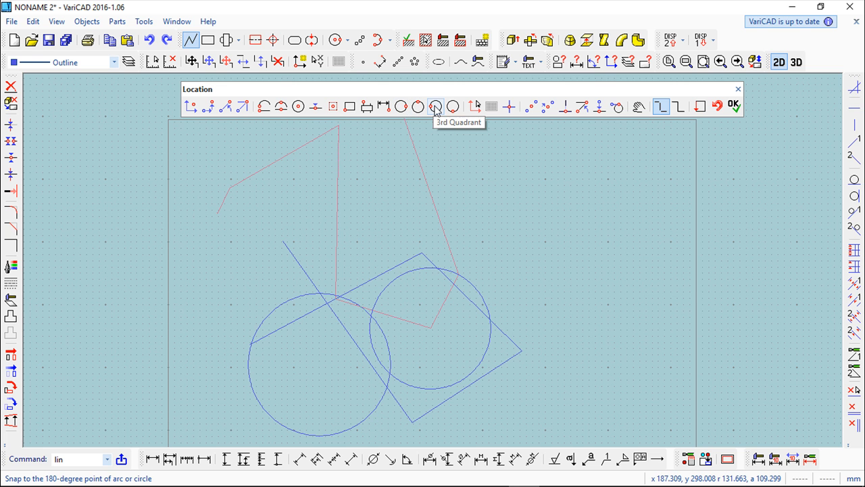
Extend the line to the smaller circle's 2nd quadrant point and finish the chain.
left_click(397, 109)
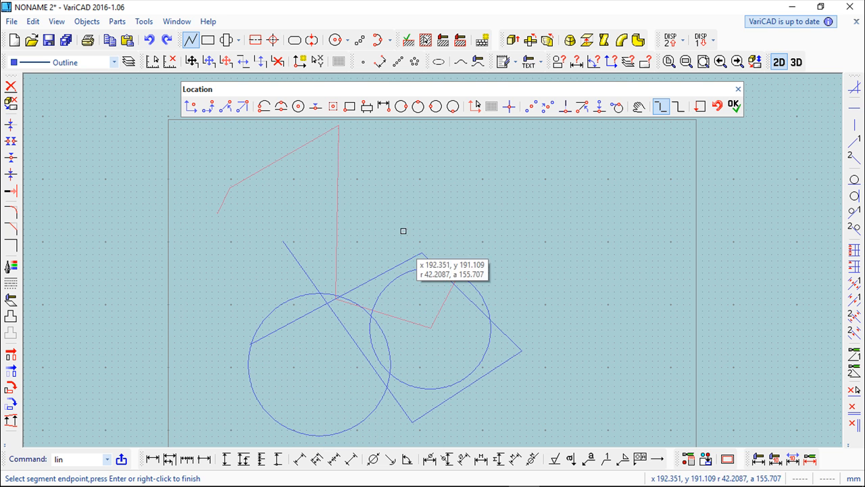
left_click(420, 110)
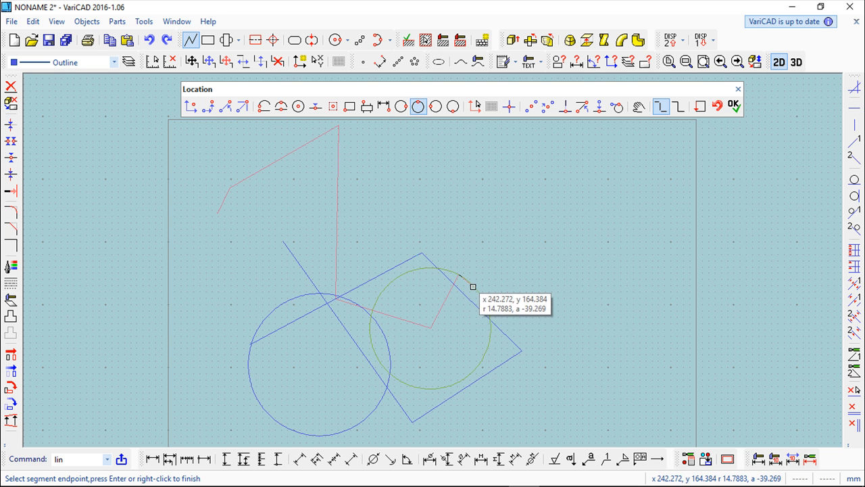
left_click(473, 287)
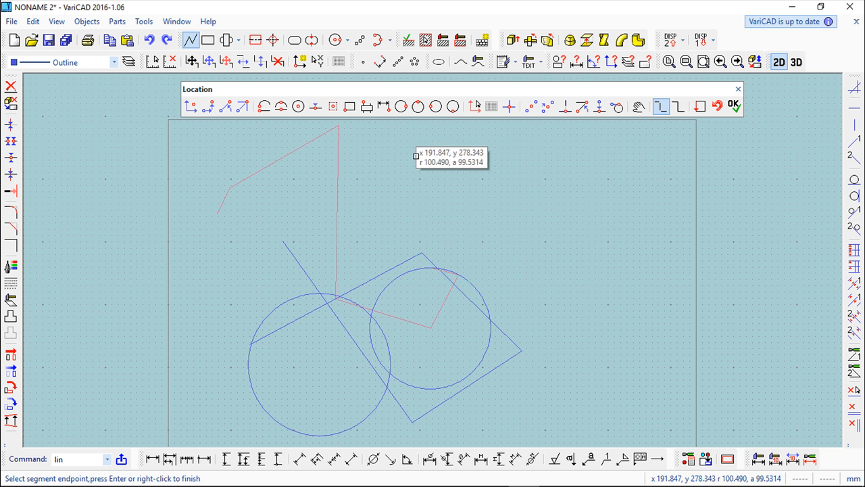
right_click(466, 201)
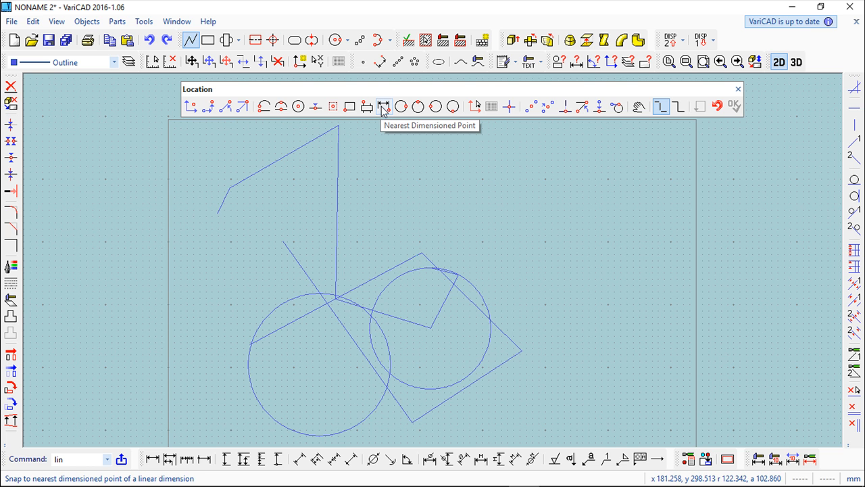
Add a horizontal dimension between two free points about 96 mm apart in the empty area above the smaller circle.
left_click(153, 459)
left_click(420, 256)
left_click(492, 177)
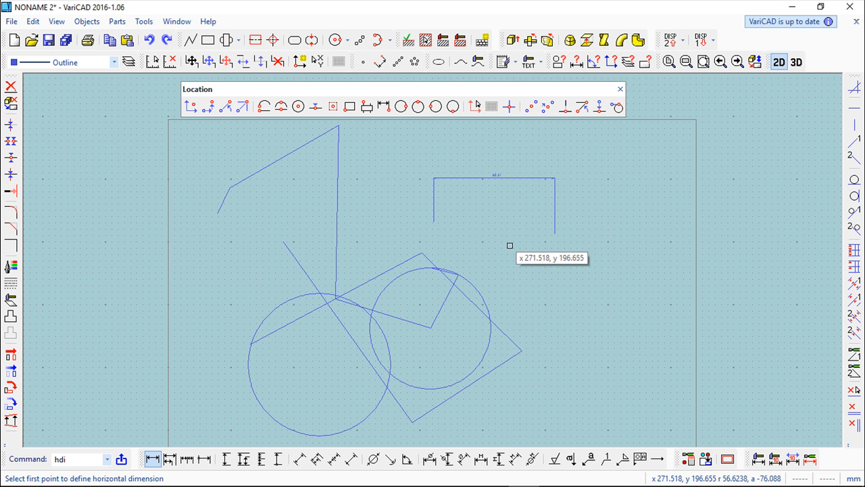
scroll(521, 249, "up", 2)
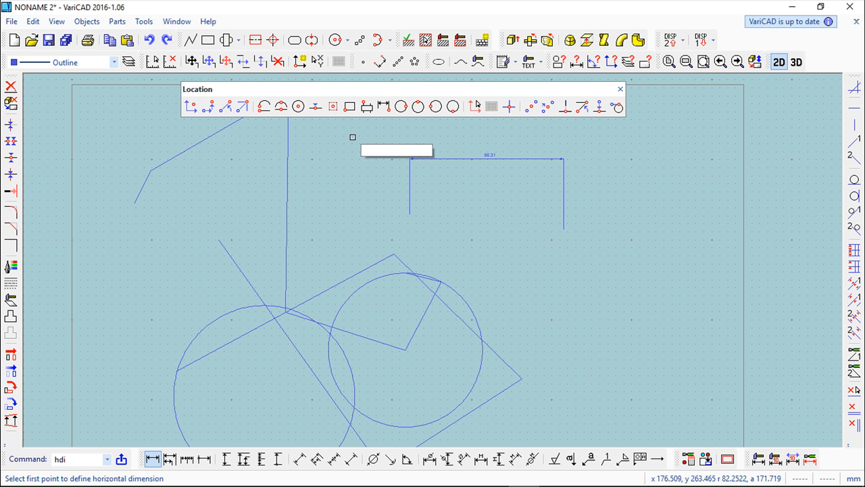
Start a line at the left measured point of the horizontal dimension using the dimension snap.
left_click(191, 41)
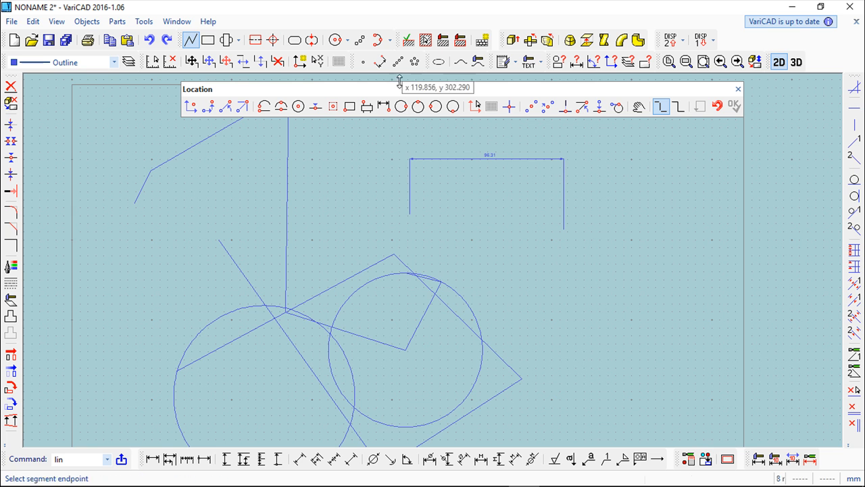
left_click(384, 108)
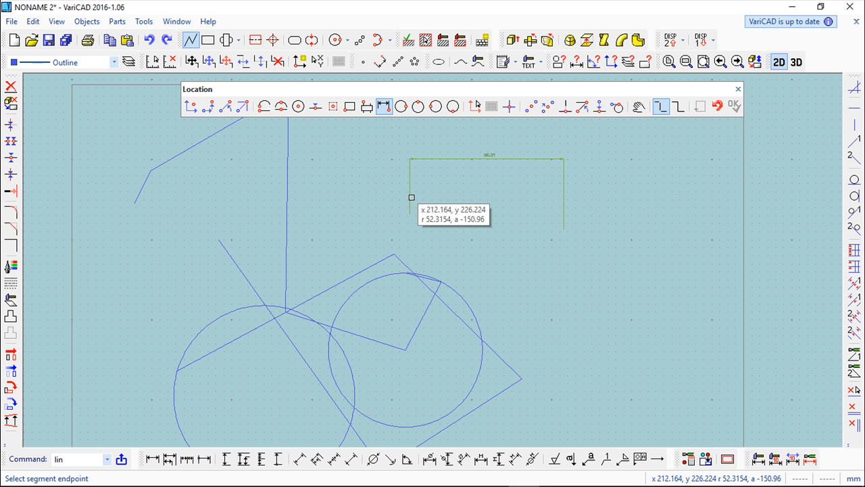
left_click(411, 197)
Extend the line to a free cursor position between the two extension lines of the horizontal dimension.
scroll(450, 270, "up", 1)
scroll(448, 263, "up", 2)
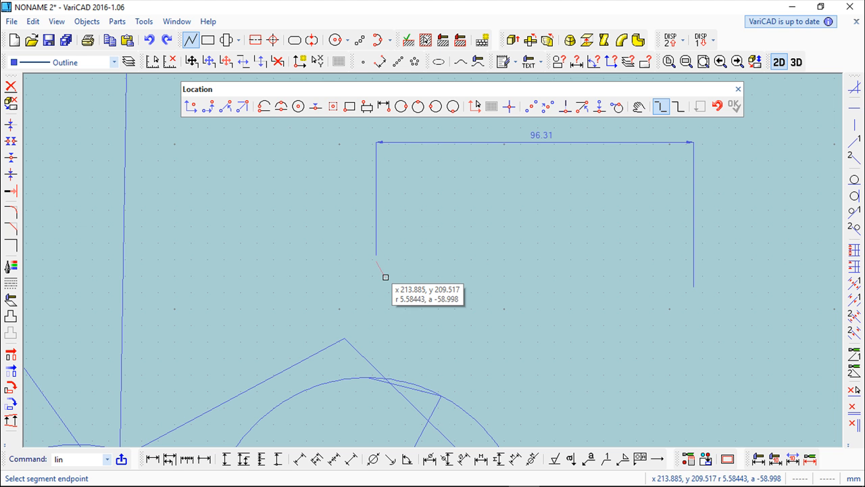
mouse_move(516, 270)
middle_mouse_down()
mouse_move(513, 239)
mouse_move(500, 252)
middle_mouse_up()
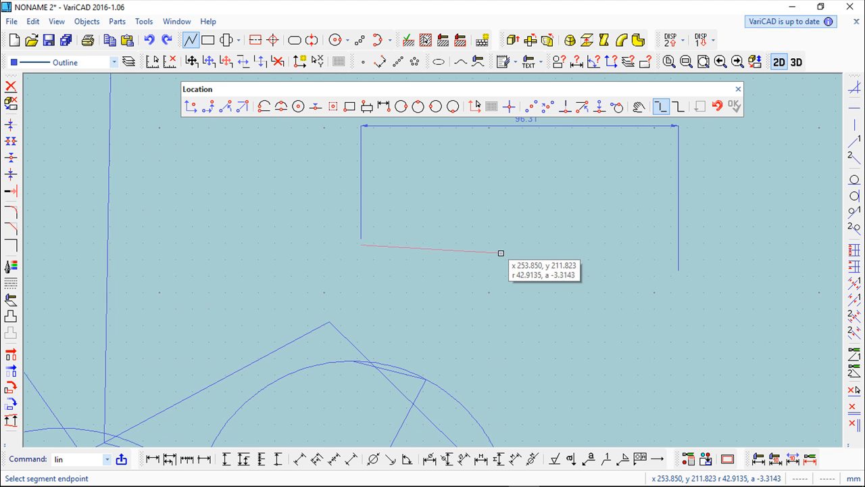
scroll(469, 252, "down", 1)
middle_click_drag(477, 220, 454, 228)
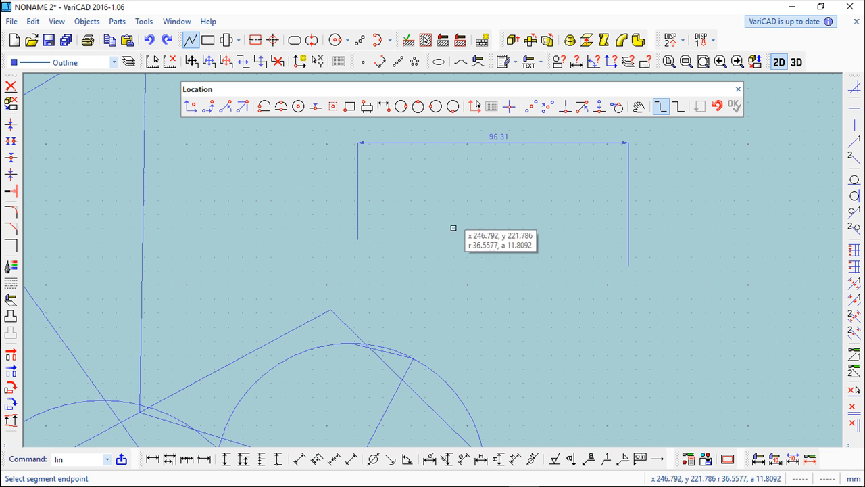
left_click(475, 107)
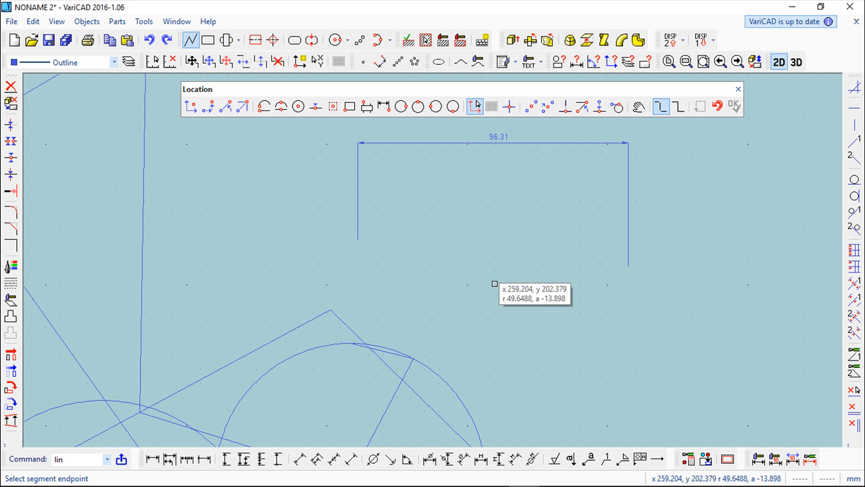
left_click(515, 193)
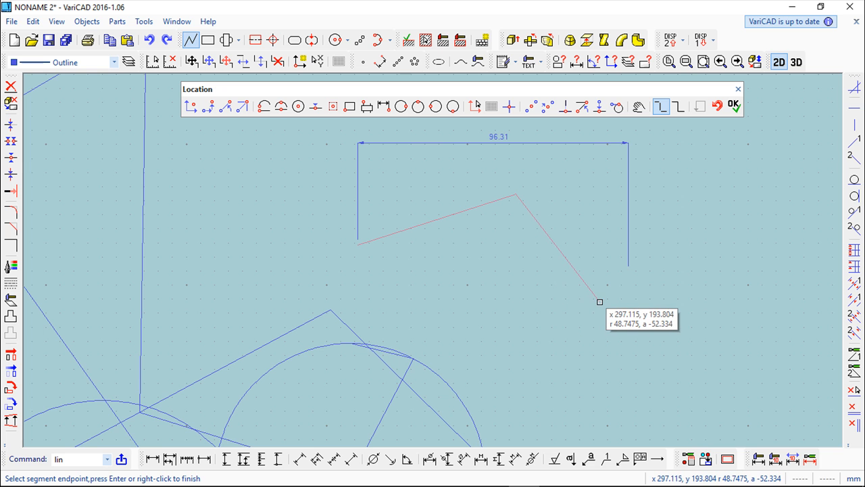
Extend the line to a grid point up and to the left of the last vertex using the grid snap.
left_click(492, 108)
scroll(471, 180, "up", 3)
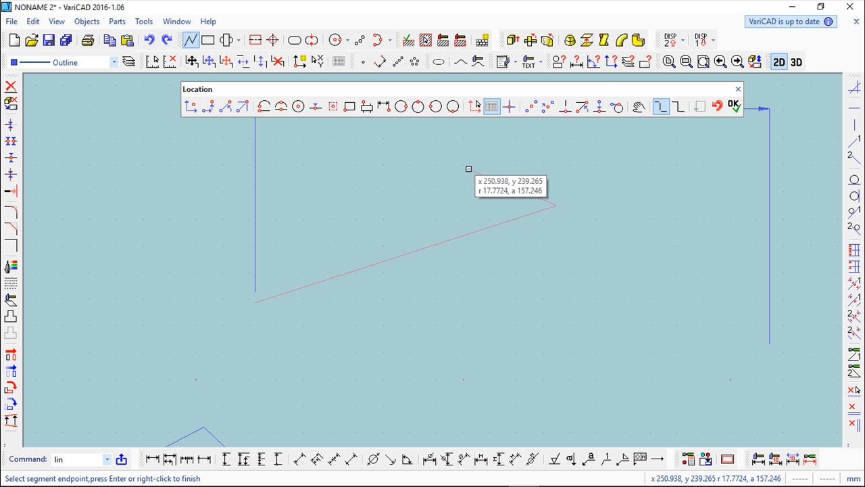
left_click(464, 165)
Extend the line to halfway between the corner above the smaller circle and the upper end of the long diagonal line.
scroll(454, 213, "down", 2)
scroll(450, 210, "down", 1)
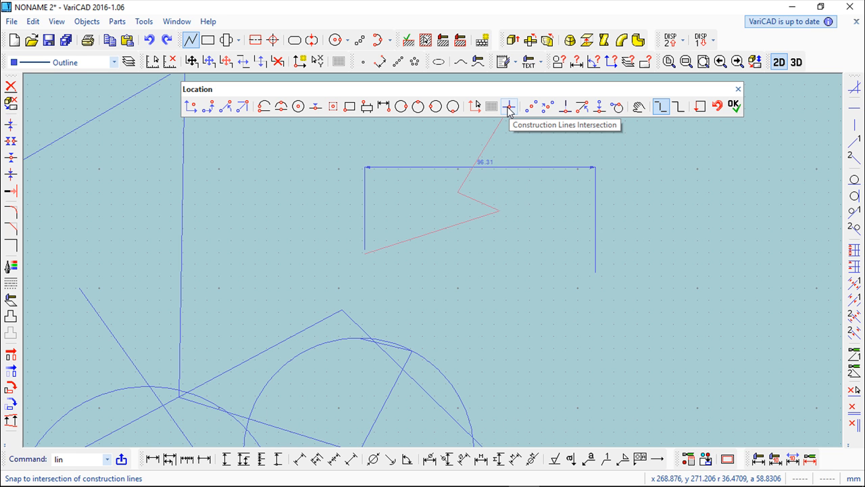
scroll(488, 271, "down", 2)
middle_click_drag(452, 289, 492, 248)
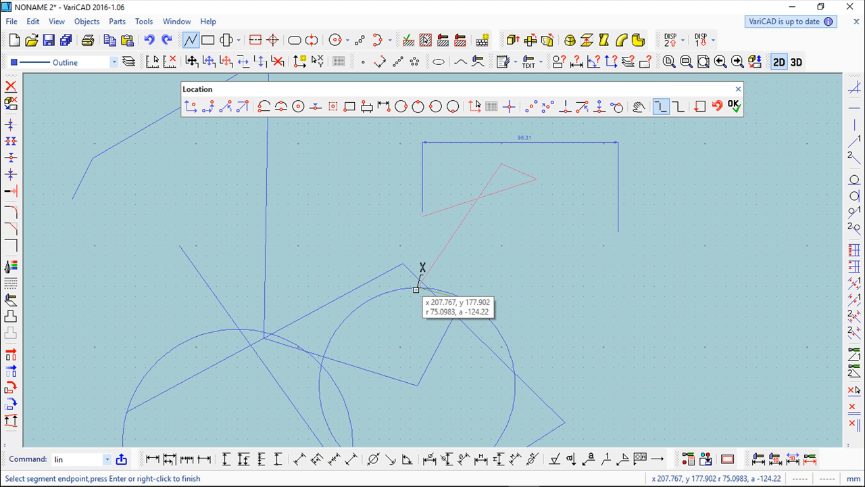
left_click(272, 334)
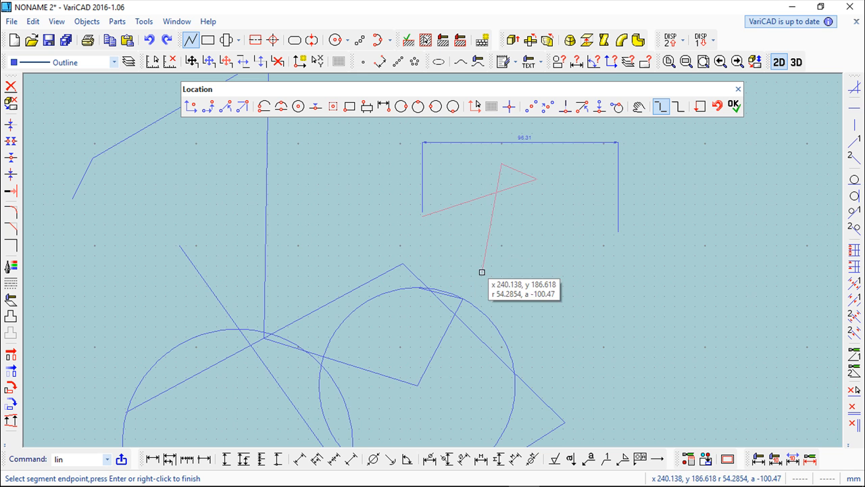
scroll(483, 256, "down", 1)
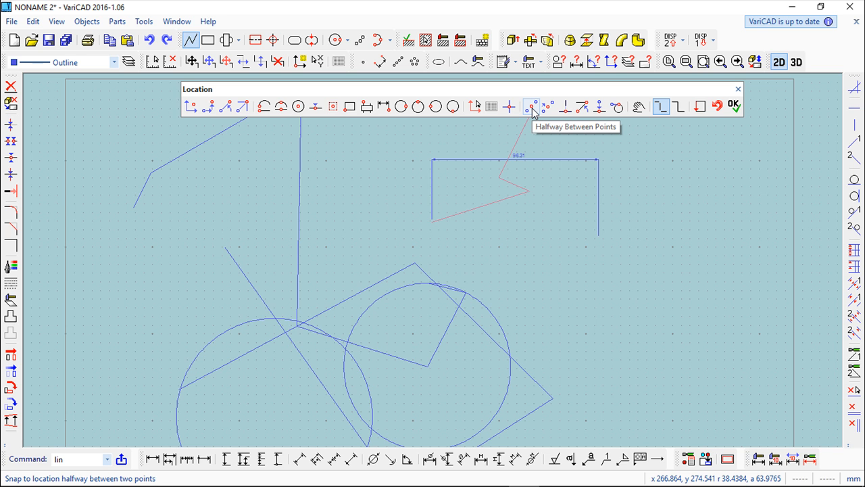
middle_click_drag(336, 253, 341, 195)
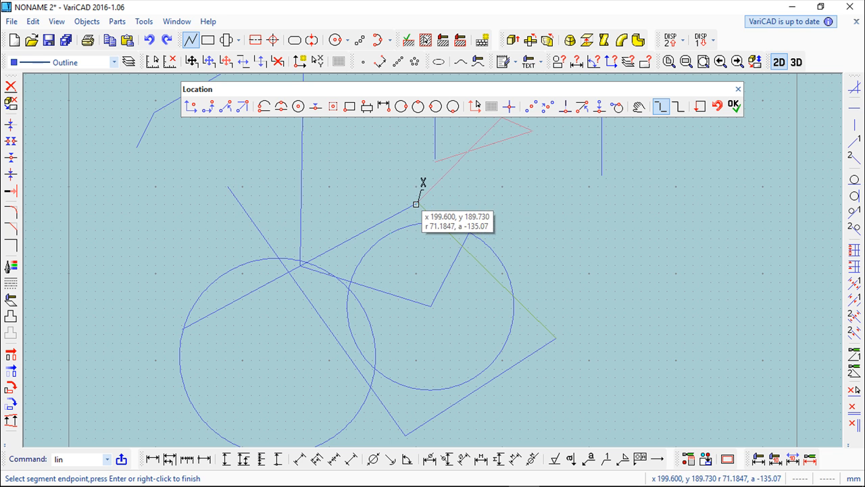
left_click(531, 107)
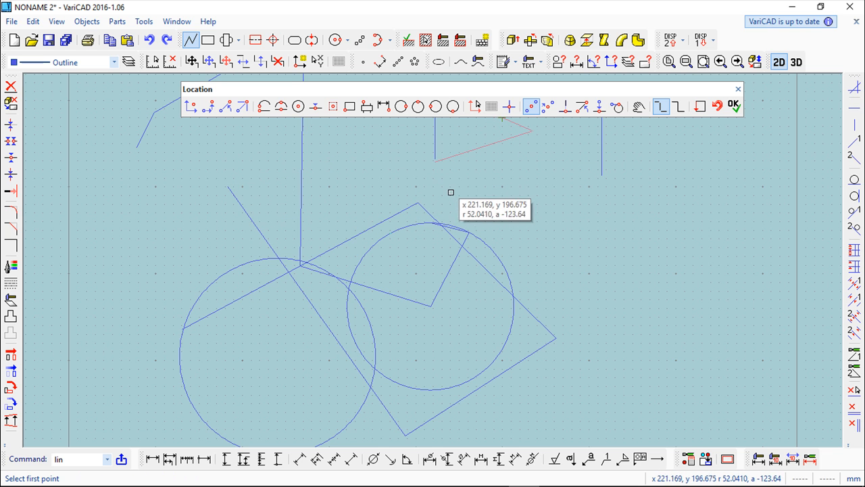
left_click(420, 200)
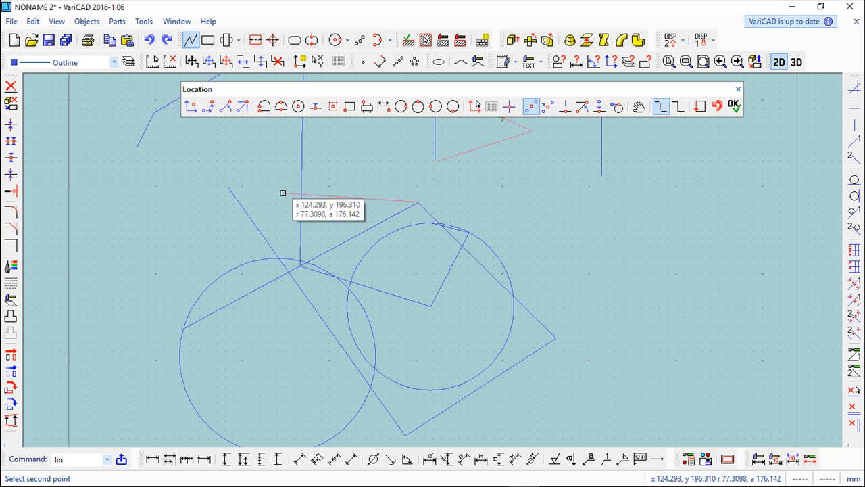
left_click(232, 173)
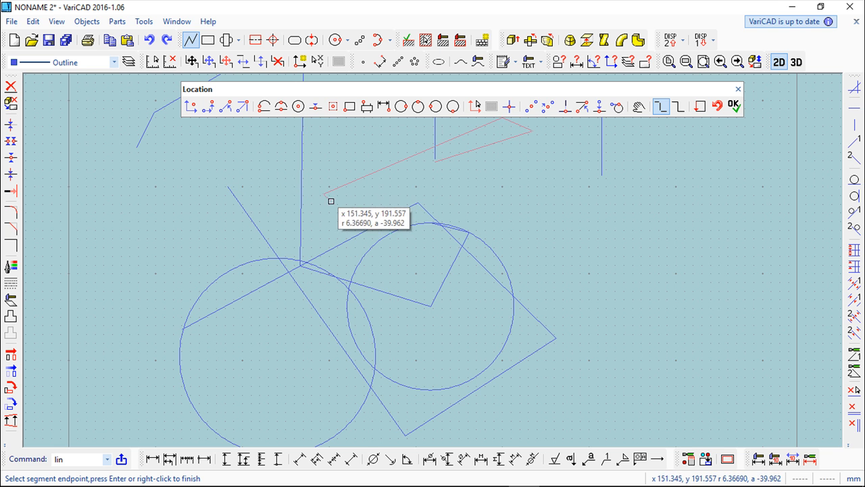
Extend the line to a point 30 mm from the upper end of the long diagonal line and finish the chain.
middle_click_drag(505, 171, 475, 240)
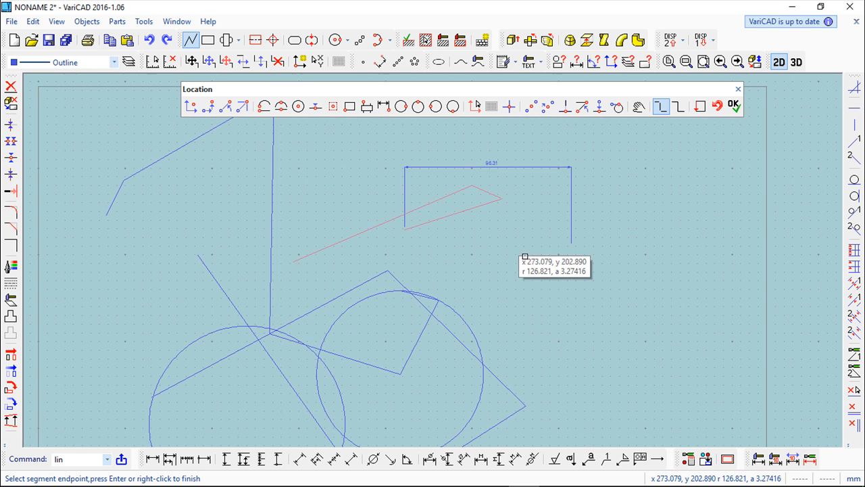
left_click(547, 107)
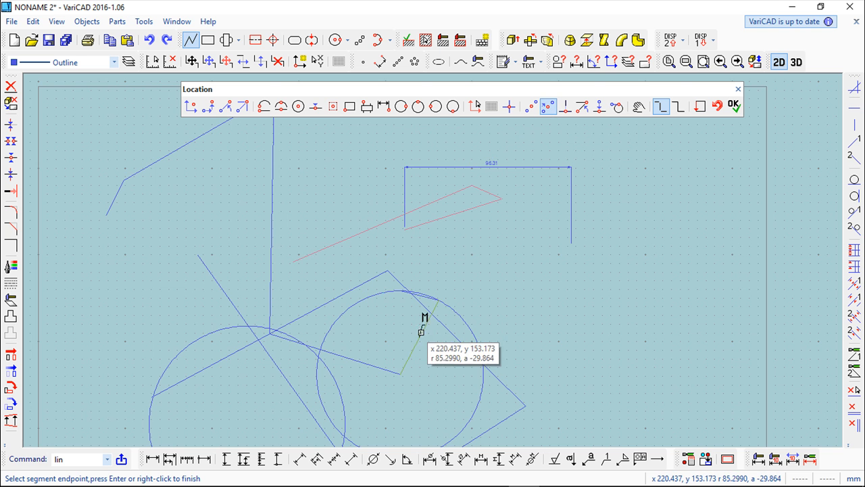
middle_click_drag(421, 332, 438, 233)
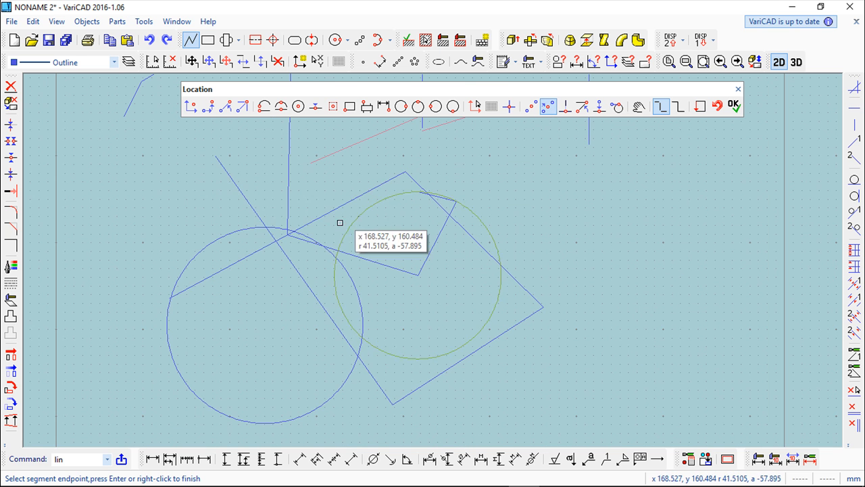
left_click(215, 156)
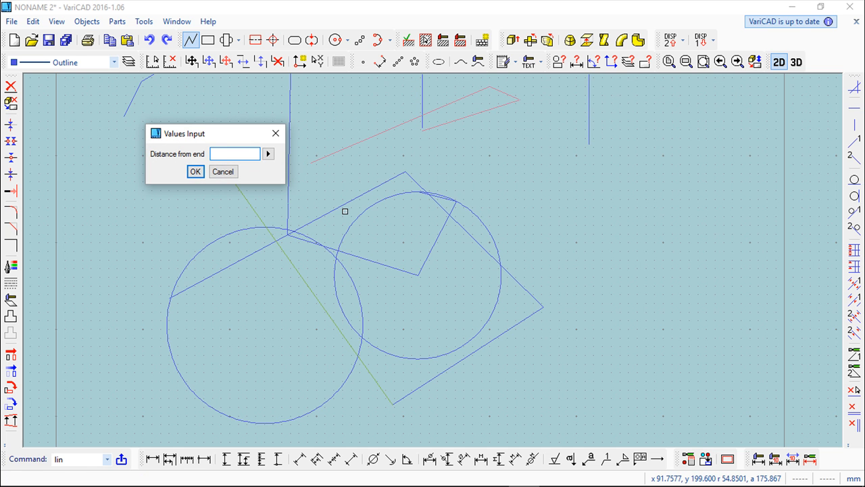
type("30")
key("Return")
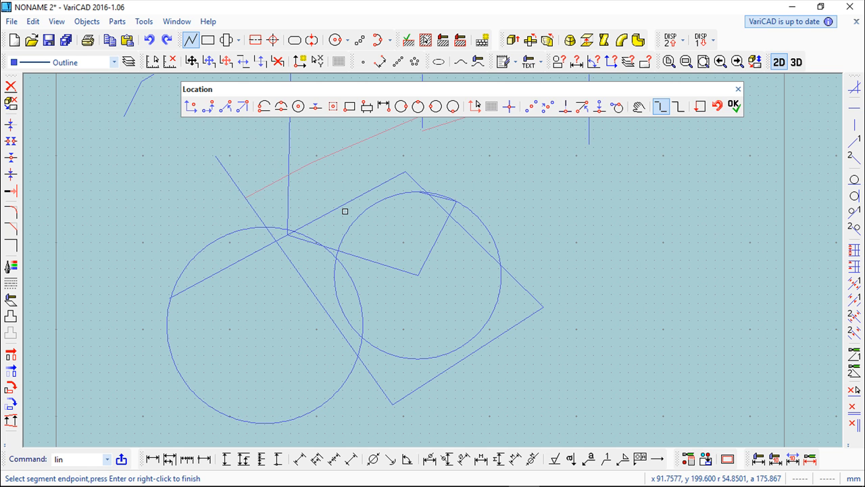
left_click(214, 154)
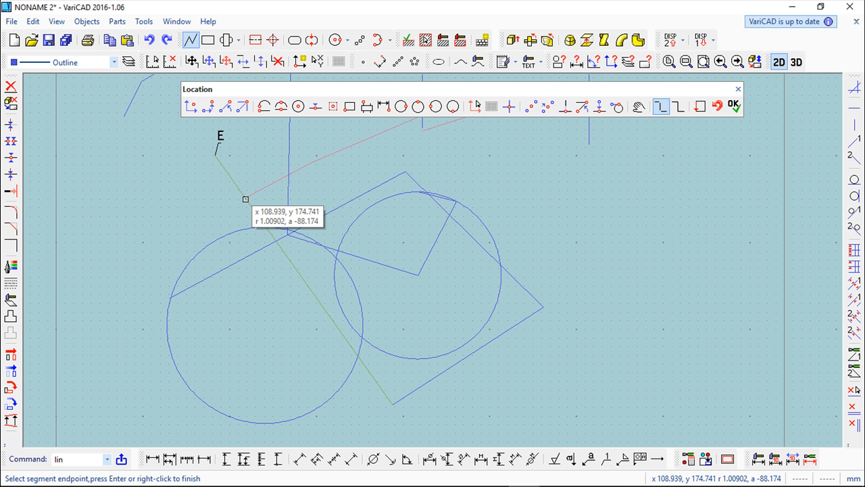
right_click(372, 260)
left_click(414, 267)
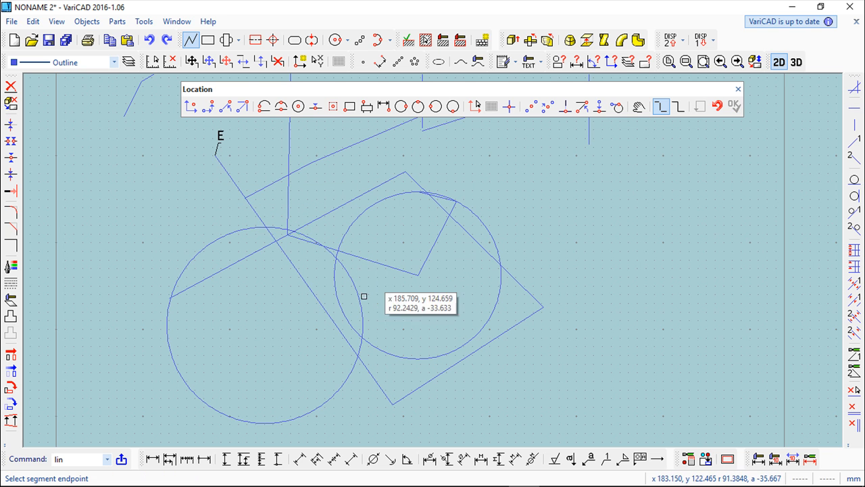
Add an aligned dimension between the long diagonal line's upper end and the new chain's endpoint on it.
left_click(299, 460)
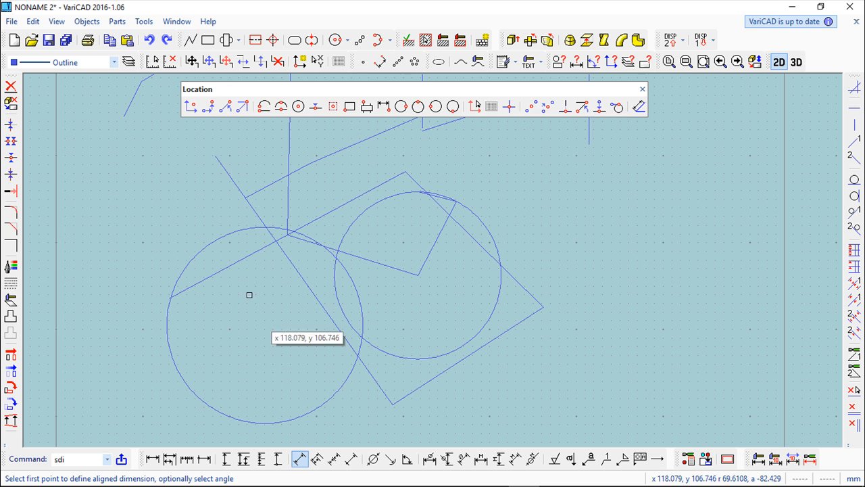
left_click(216, 156)
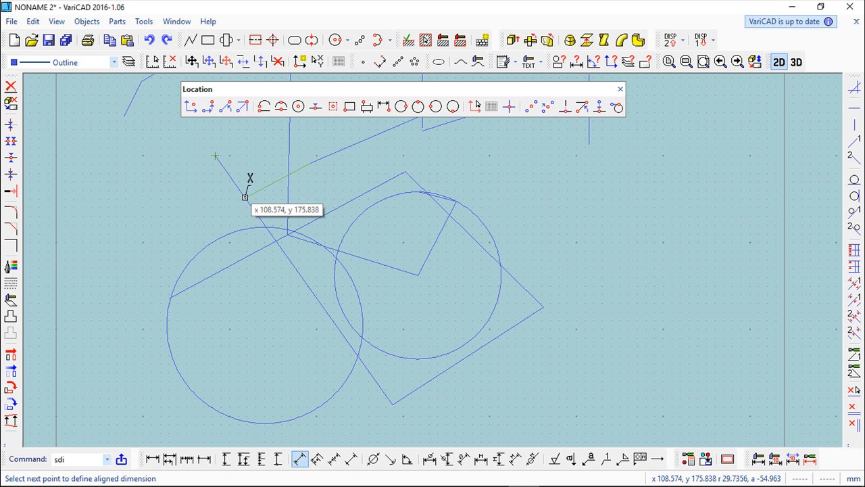
left_click(245, 196)
left_click(203, 196)
scroll(224, 213, "up", 2)
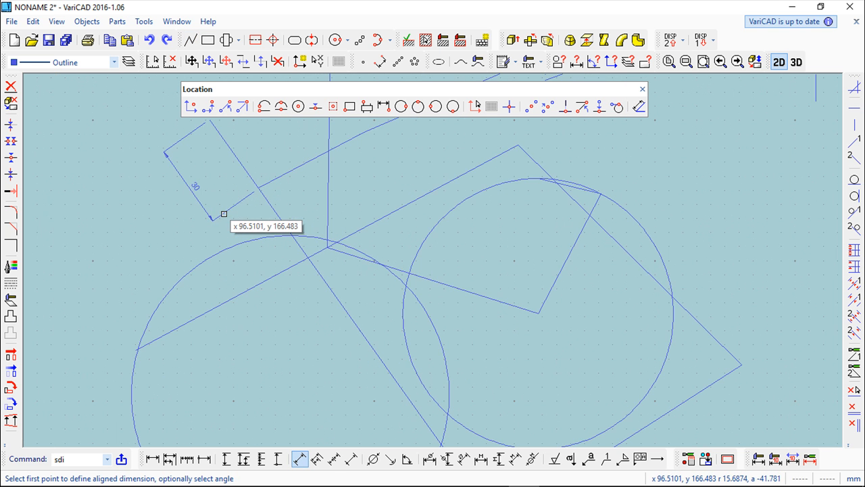
Try starting a line where the extended long diagonal line intersects the sloping upper-left line, and cancel the command.
scroll(224, 215, "down", 2)
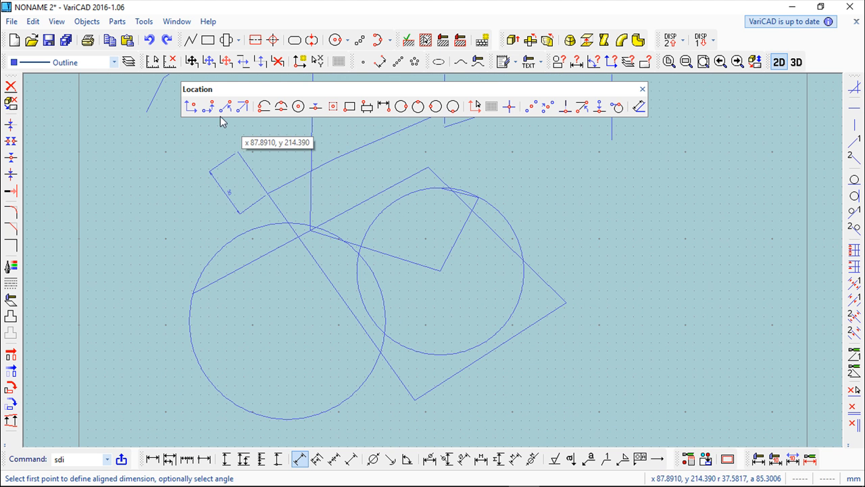
left_click(191, 41)
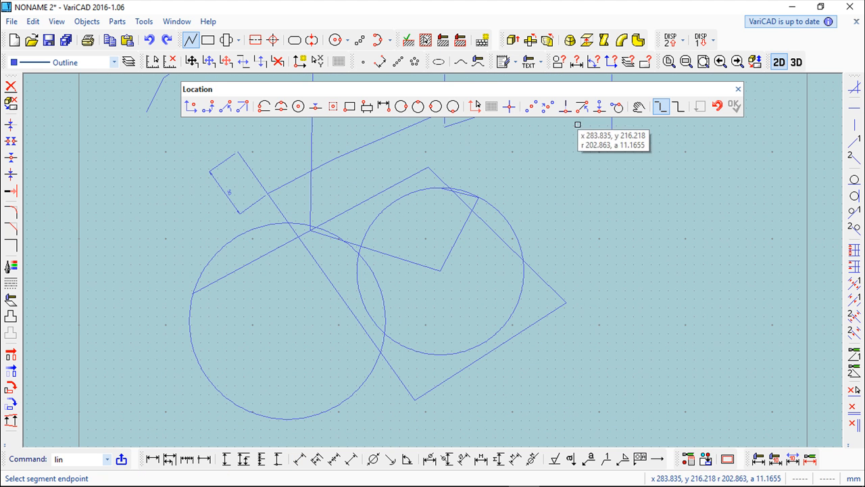
scroll(586, 184, "up", 3)
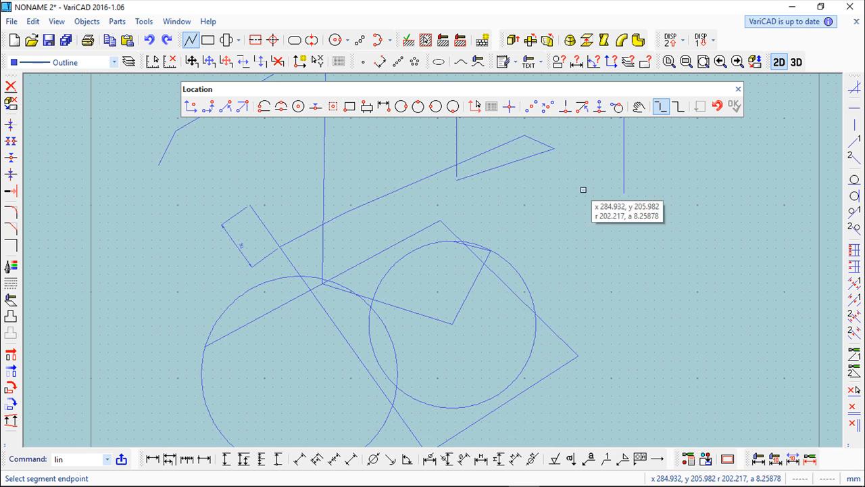
middle_click_drag(584, 188, 588, 272)
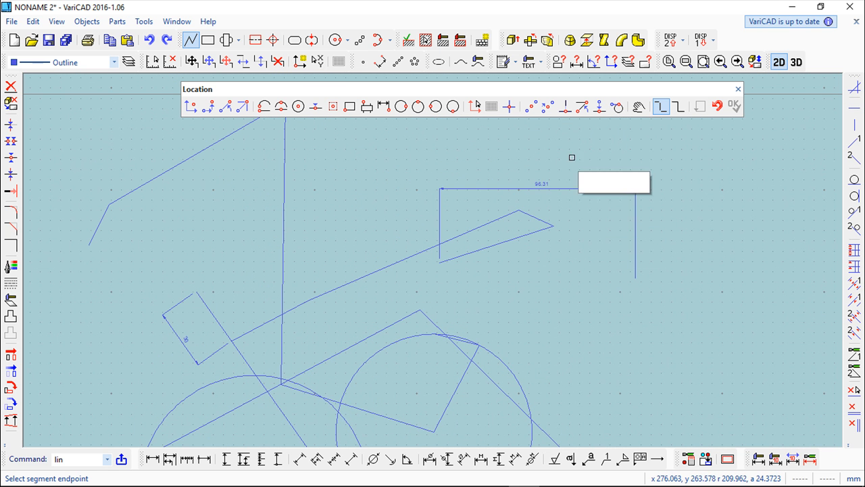
left_click(566, 107)
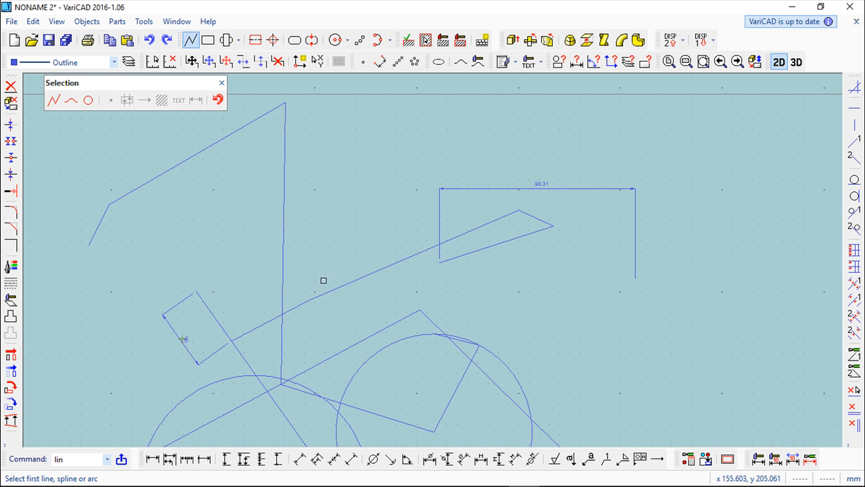
left_click(209, 309)
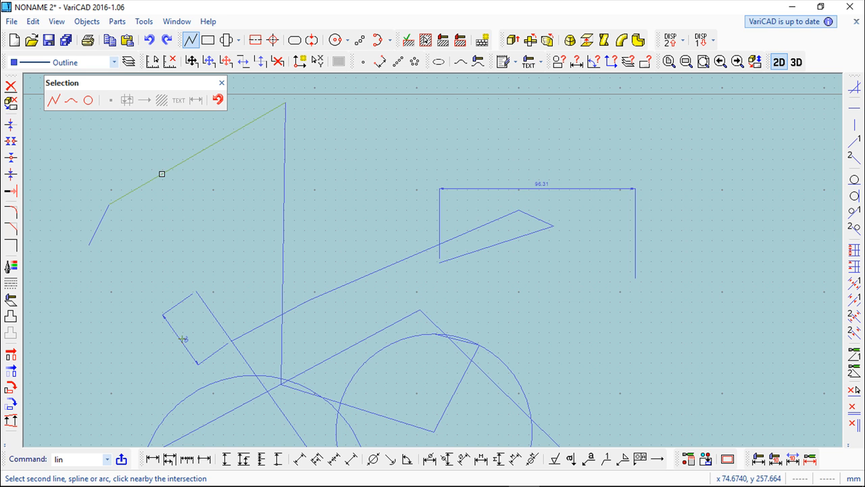
left_click(162, 173)
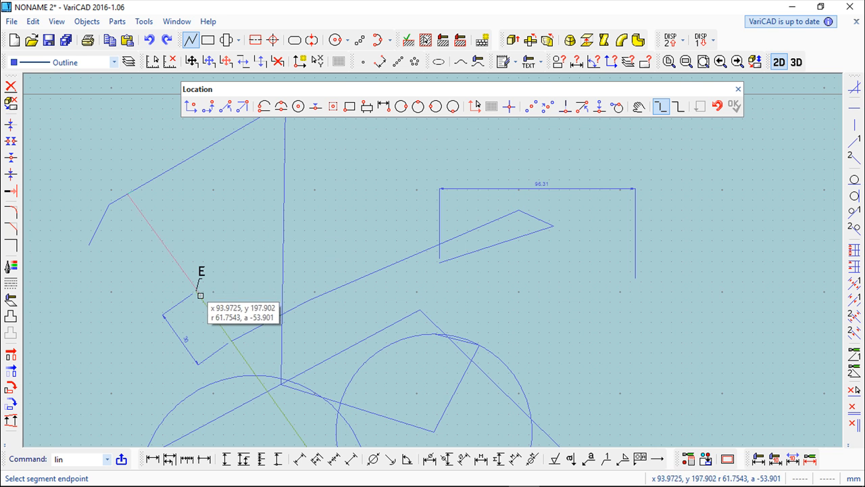
left_click(129, 196)
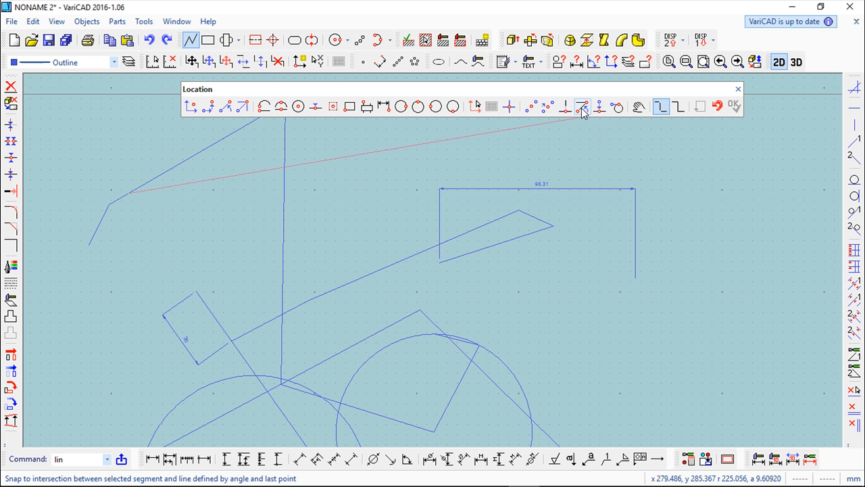
key("Escape")
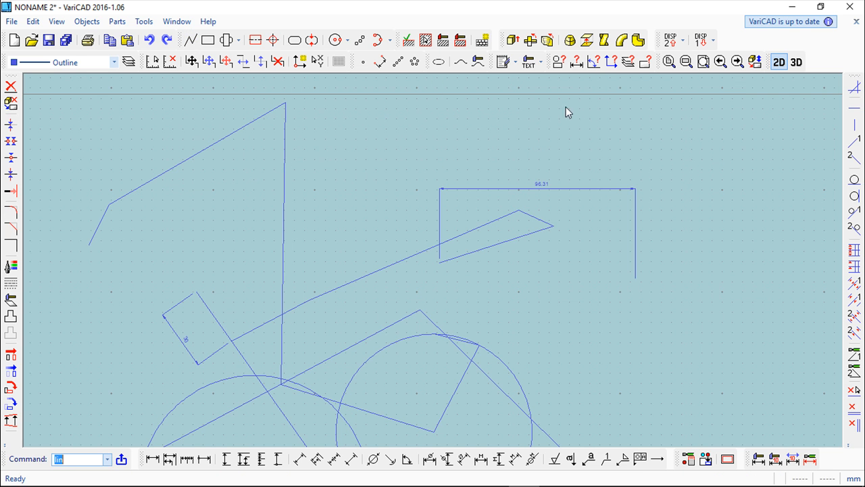
Draw a short, nearly horizontal line above and to the left of the 96.31 dimension.
left_click(193, 42)
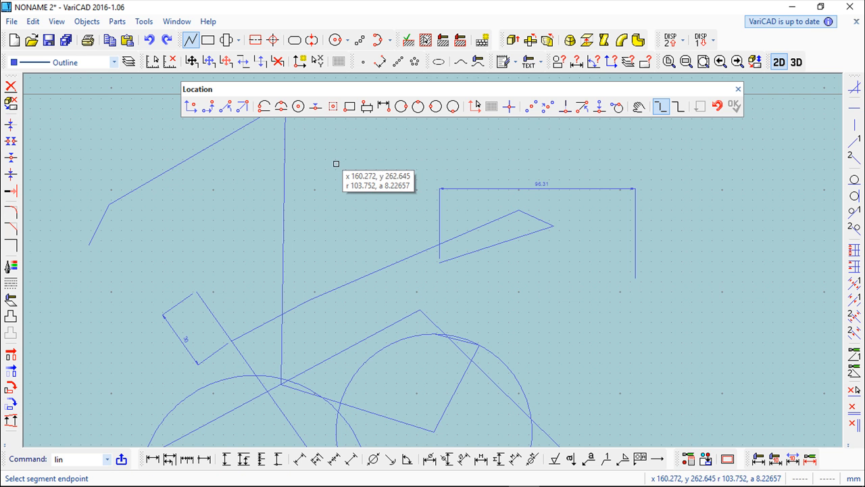
left_click(333, 165)
right_click(510, 168)
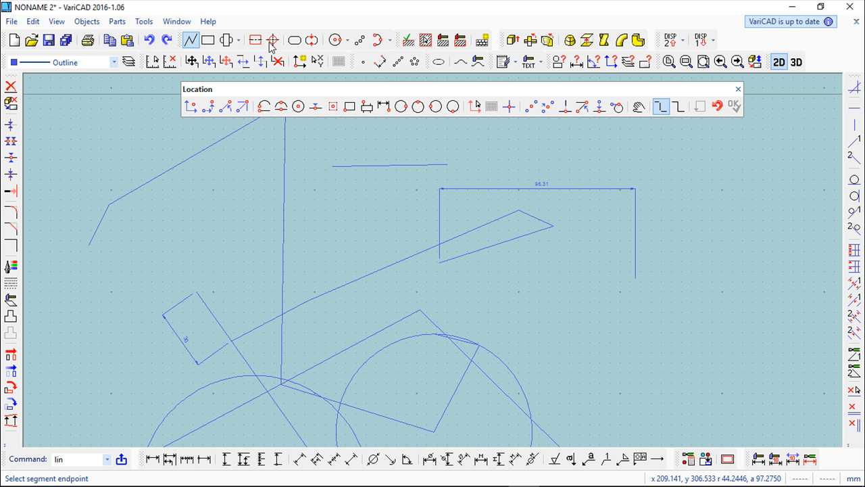
Start a new line where a 30° direction from the short line's right end meets the extension of the short sloping line below.
left_click(582, 107)
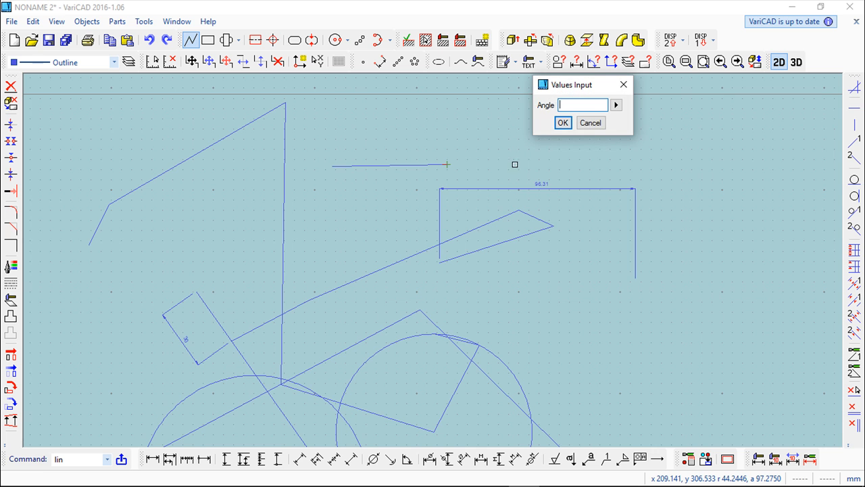
type("30")
key("Return")
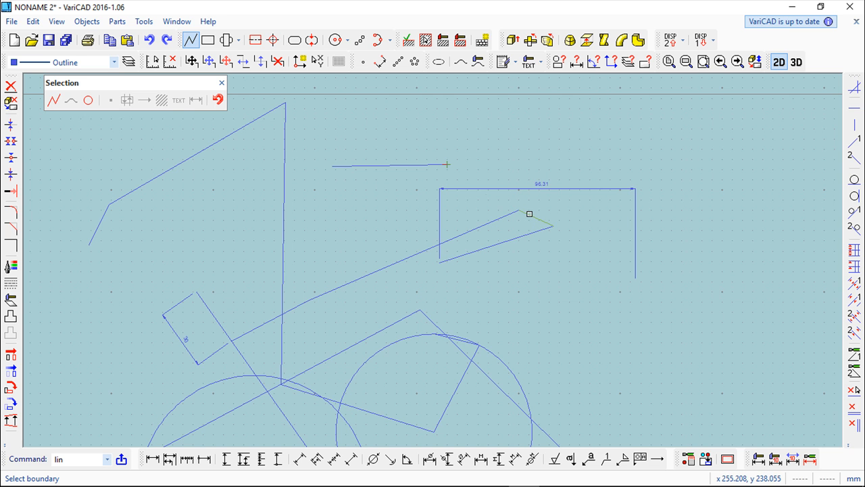
left_click(530, 214)
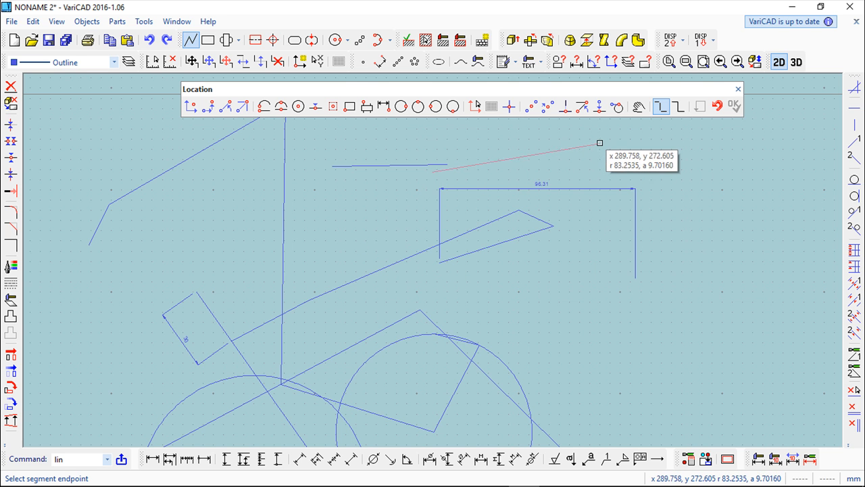
Extend the line perpendicularly onto the nearly horizontal line above its start point.
left_click(599, 106)
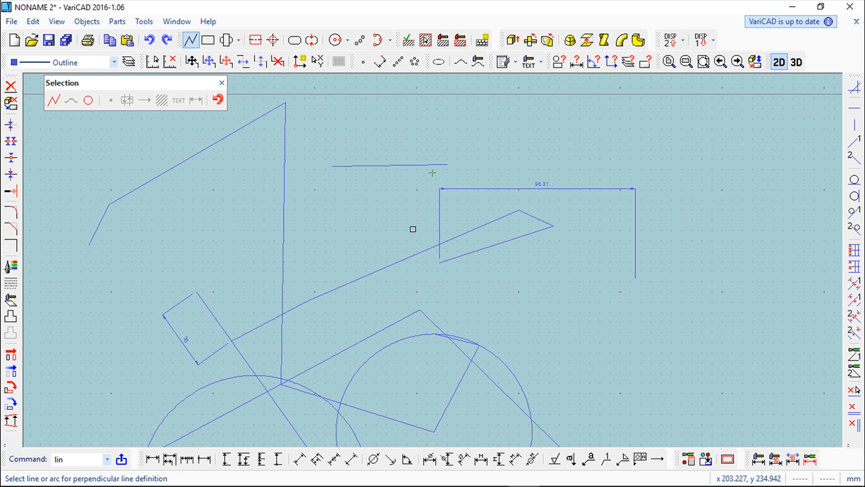
left_click(429, 166)
scroll(483, 163, "up", 3)
scroll(419, 190, "up", 2)
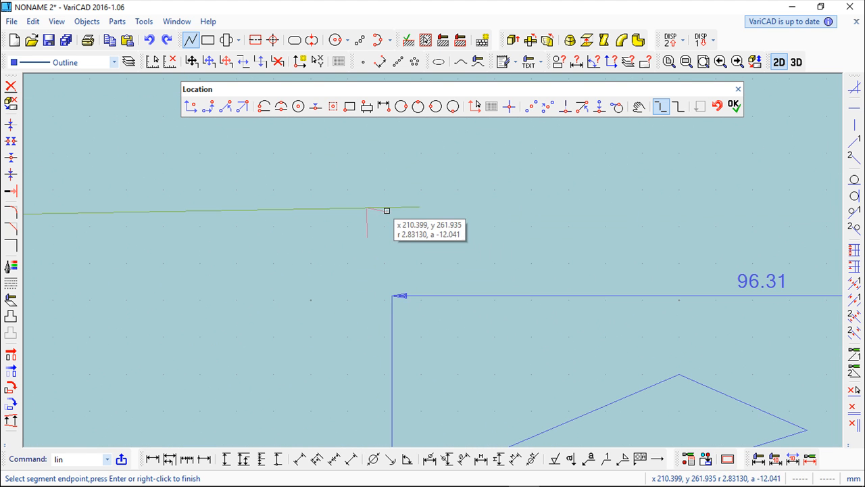
scroll(549, 220, "down", 2)
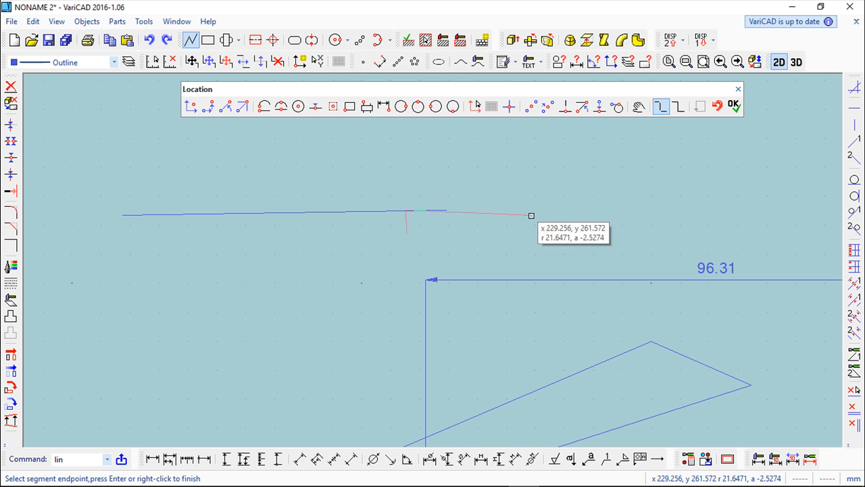
Continue the line from the perpendicular foot tangent to the upper-left arc of the larger circle, and finish the chain.
left_click(617, 111)
middle_click_drag(342, 289, 527, 229)
scroll(378, 297, "down", 3)
mouse_move(370, 312)
middle_mouse_down()
mouse_move(468, 272)
mouse_move(466, 240)
middle_mouse_up()
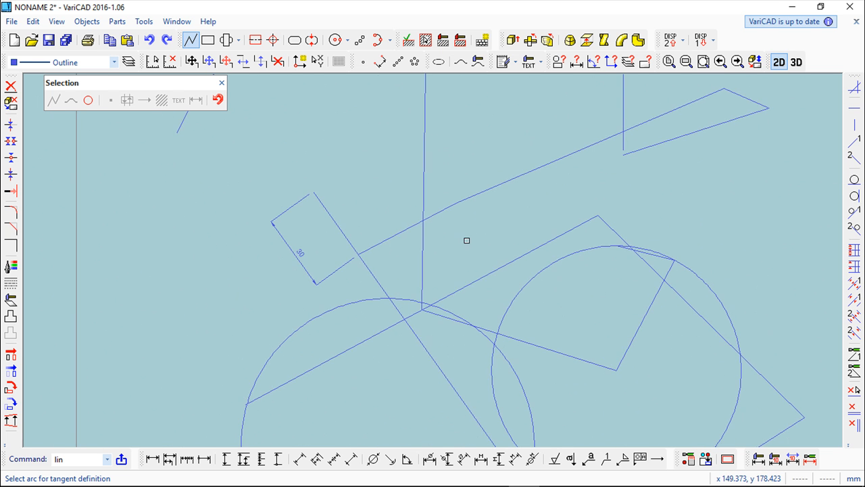
scroll(524, 195, "down", 2)
middle_click_drag(513, 203, 448, 272)
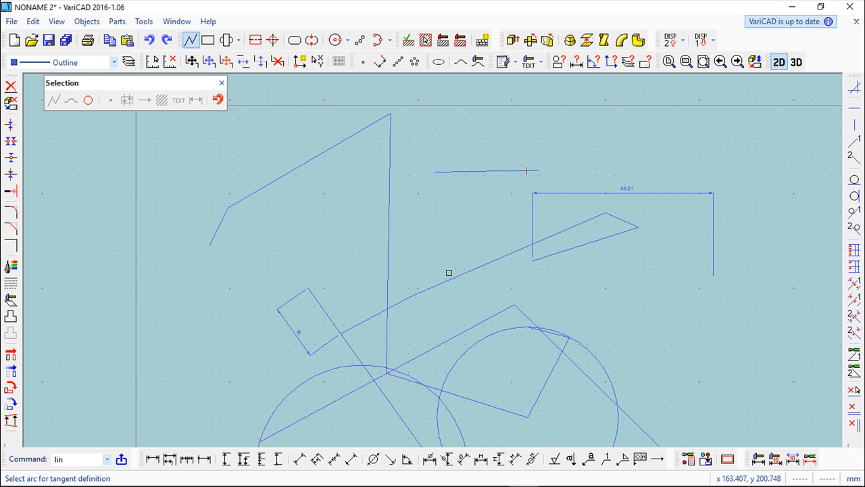
left_click(294, 386)
middle_click_drag(509, 313, 495, 315)
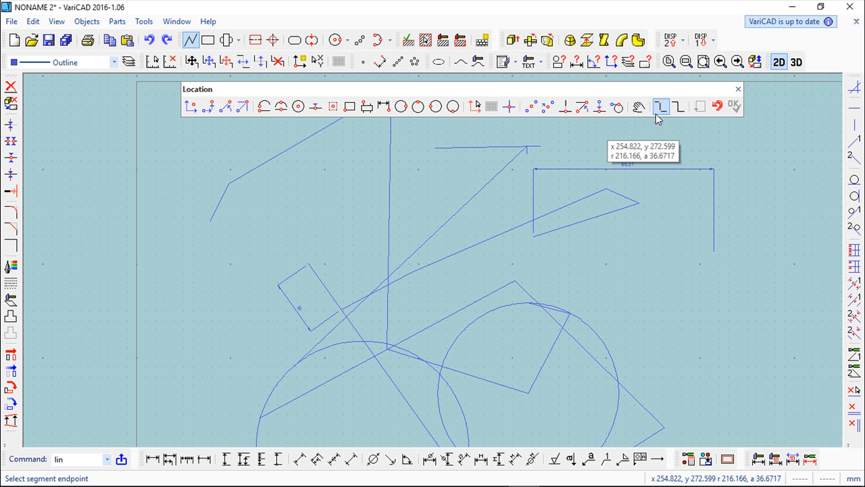
left_click(738, 88)
scroll(460, 279, "down", 4)
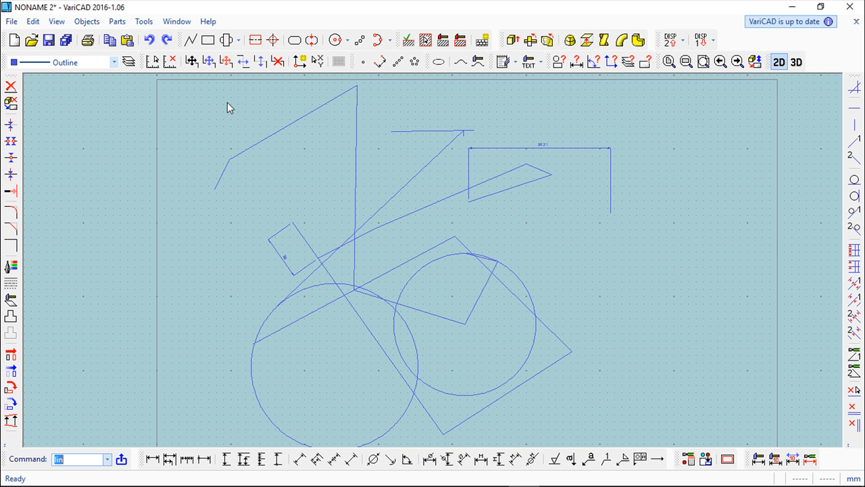
Draw a line from the smaller circle's 3rd quadrant to a snap point on the sloping line below and right of it.
left_click(191, 42)
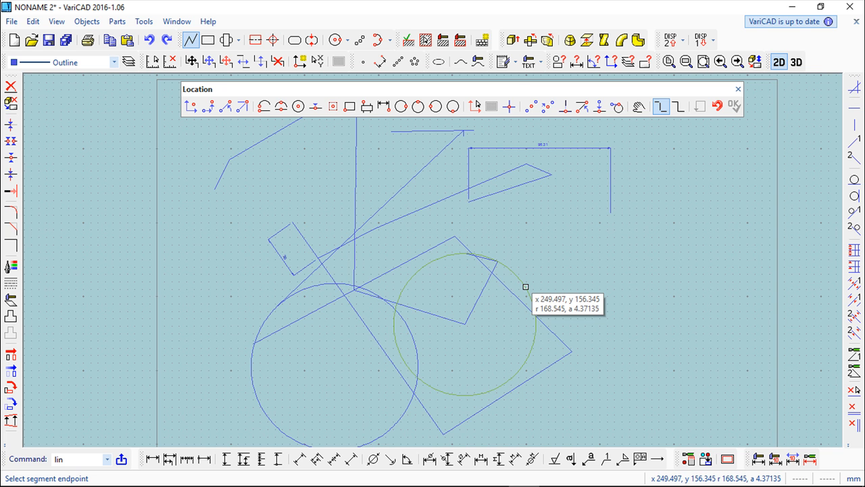
right_click(525, 287)
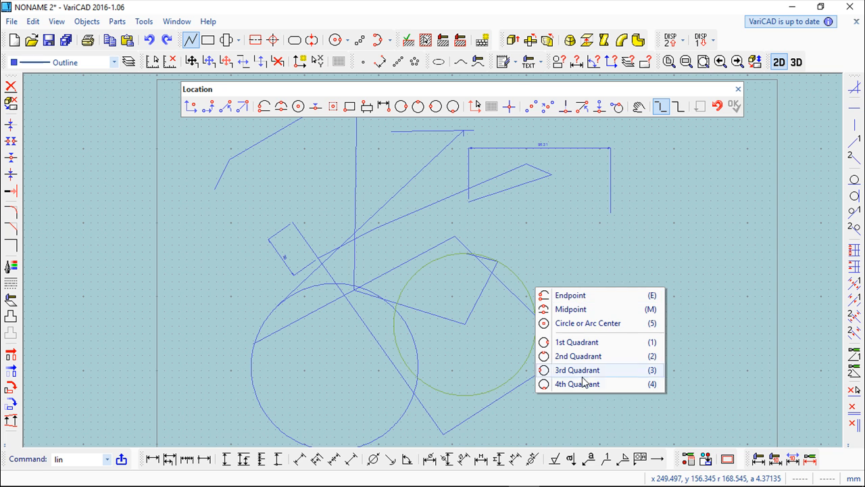
left_click(580, 309)
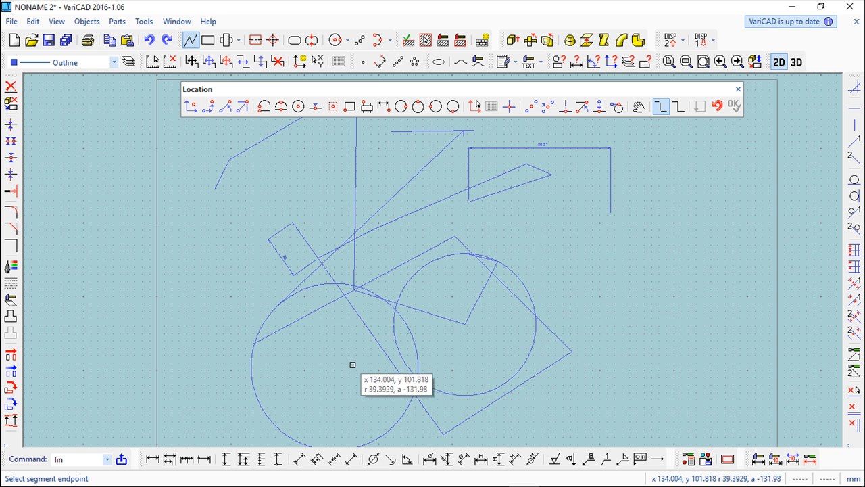
left_click(540, 371)
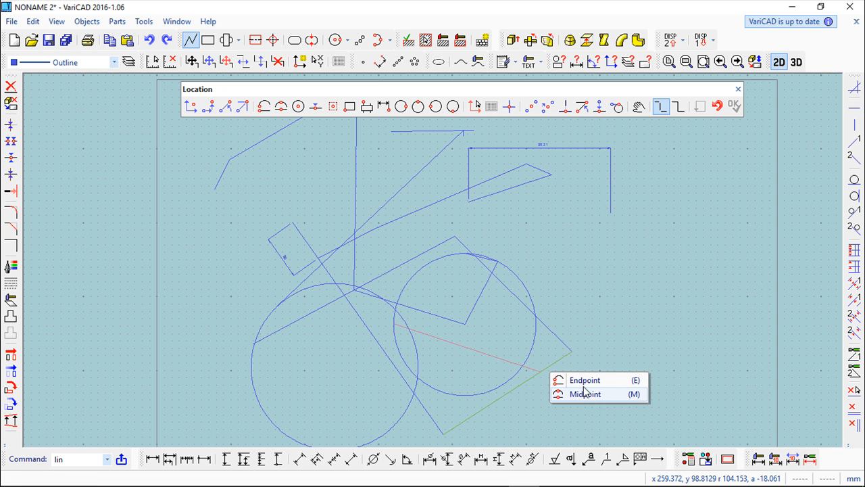